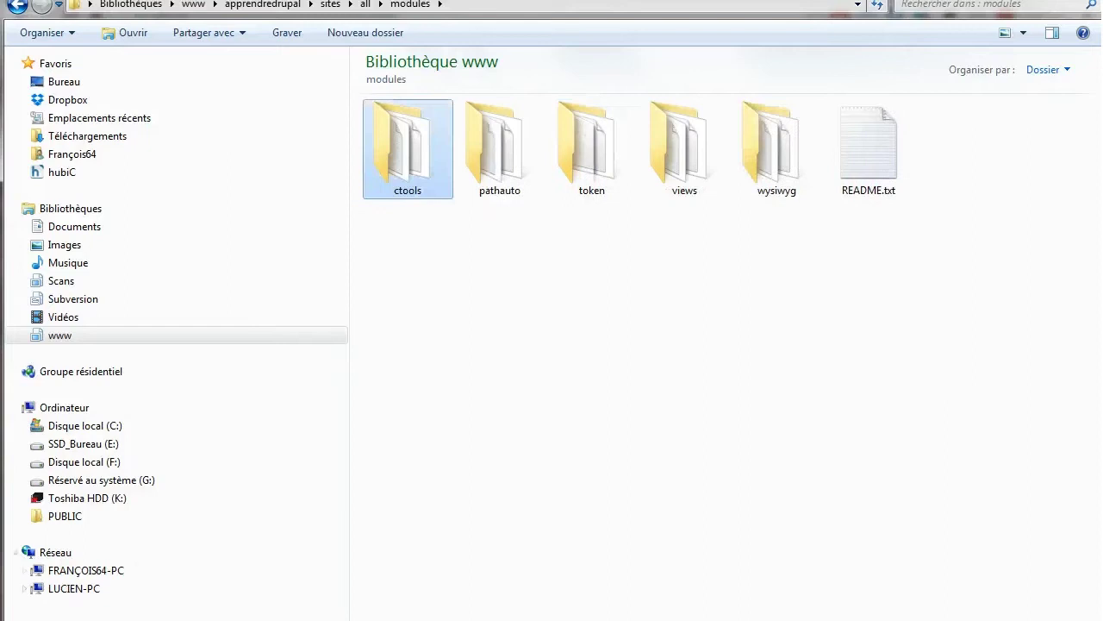
Switch to the Drupal modules page in Chrome and mark the Views and Views UI modules for activation
key(alt+Tab)
key(alt+Tab)
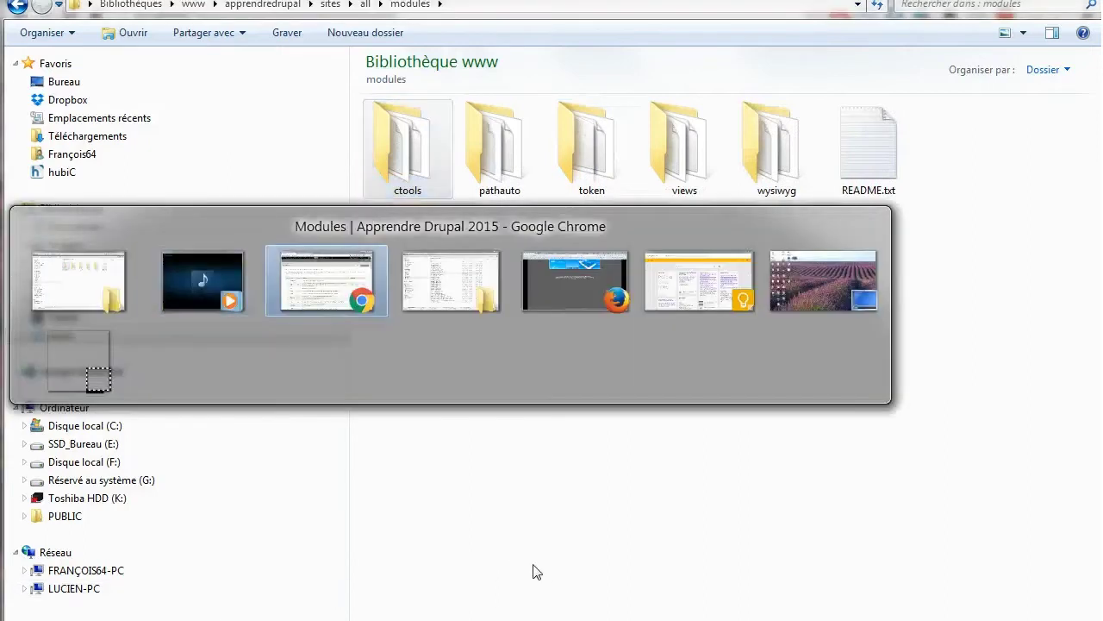
scroll(748, 477, down, 7)
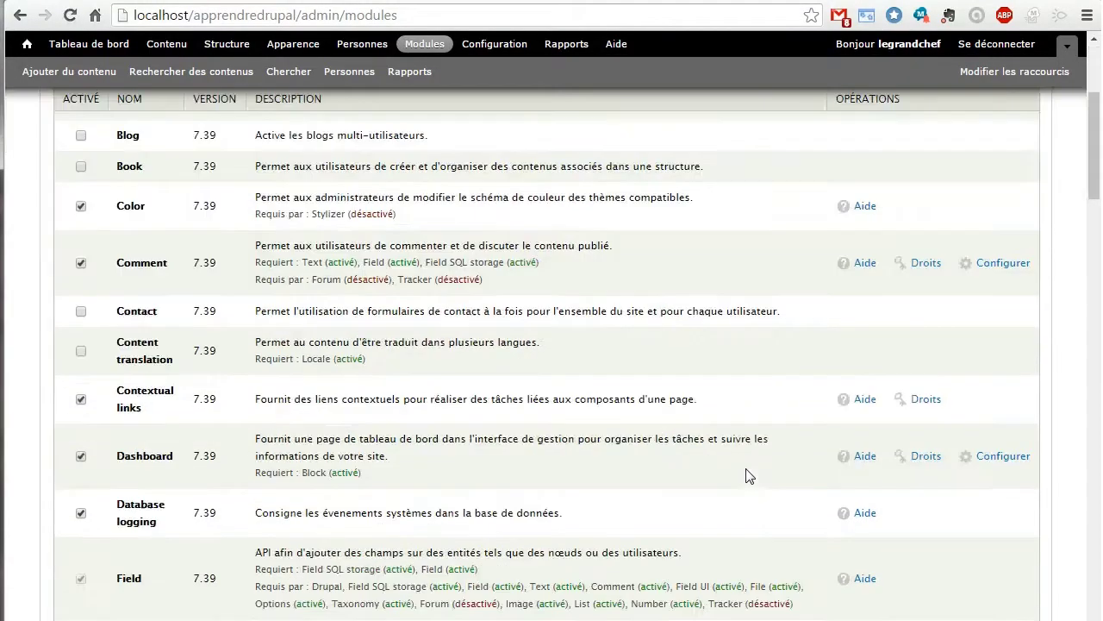
scroll(748, 477, down, 20)
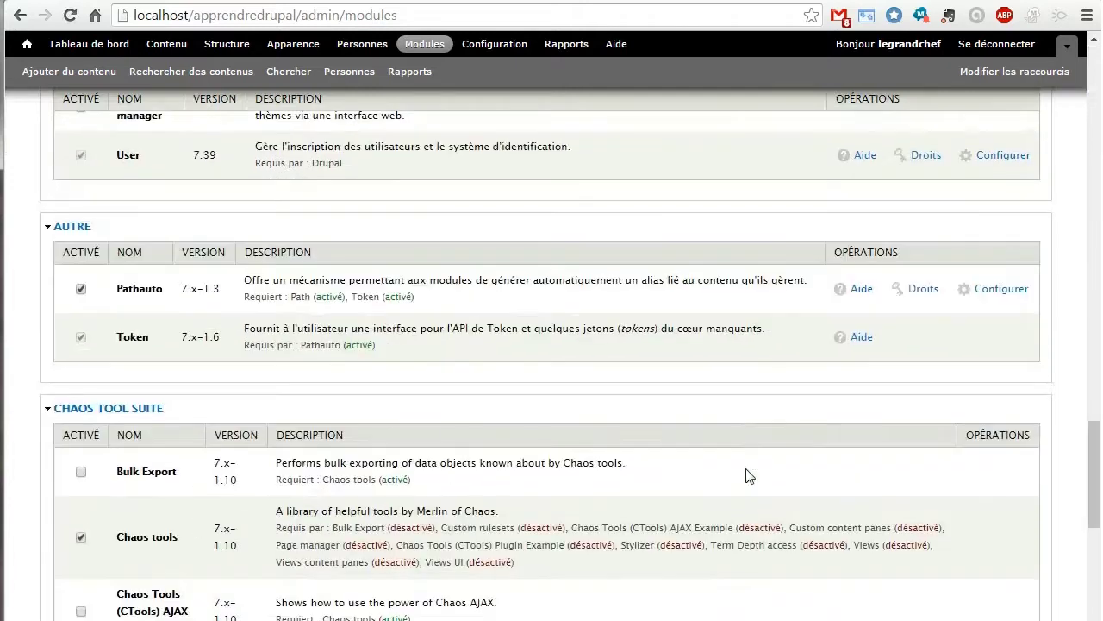
scroll(748, 477, down, 3)
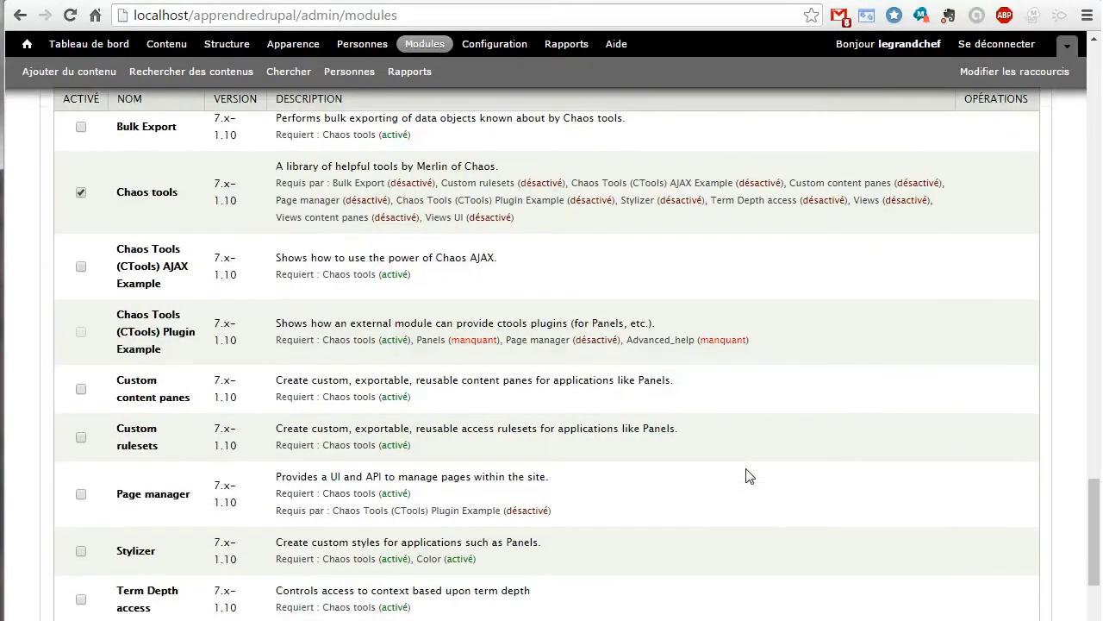
scroll(748, 477, down, 10)
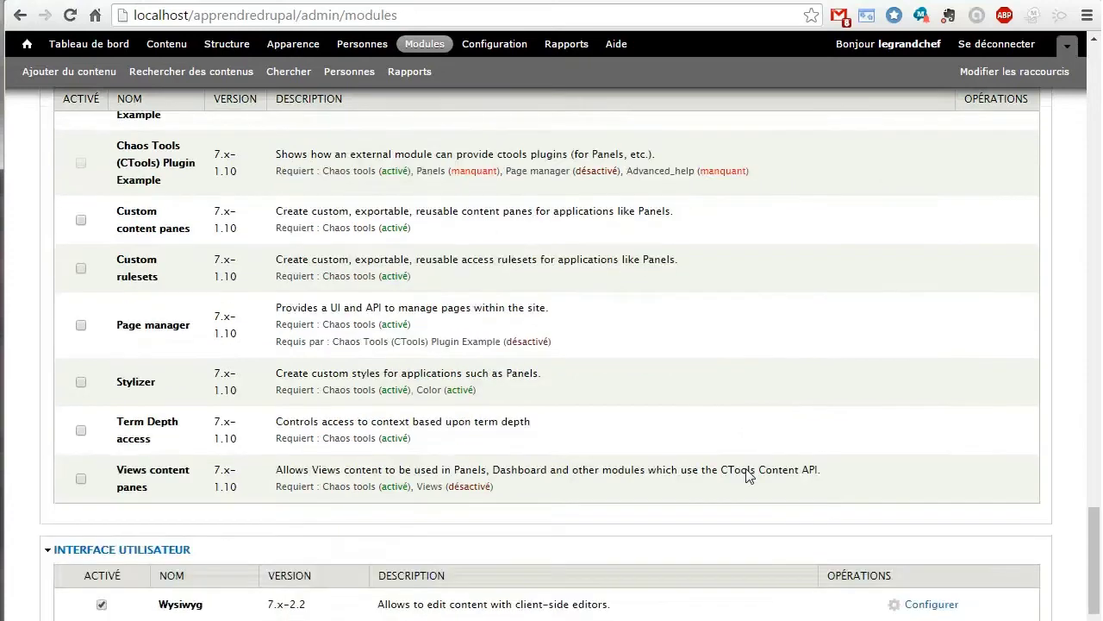
scroll(748, 476, down, 2)
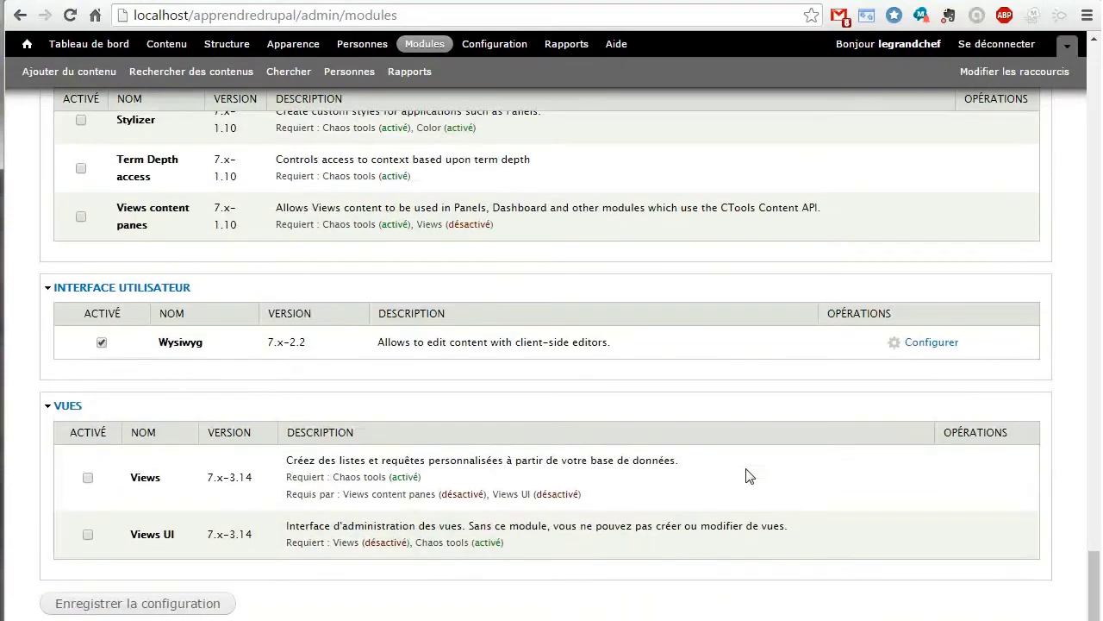
click(88, 478)
click(89, 534)
Mark the Views content panes module in the Chaos Tool Suite for activation and save the module configuration
scroll(389, 471, up, 3)
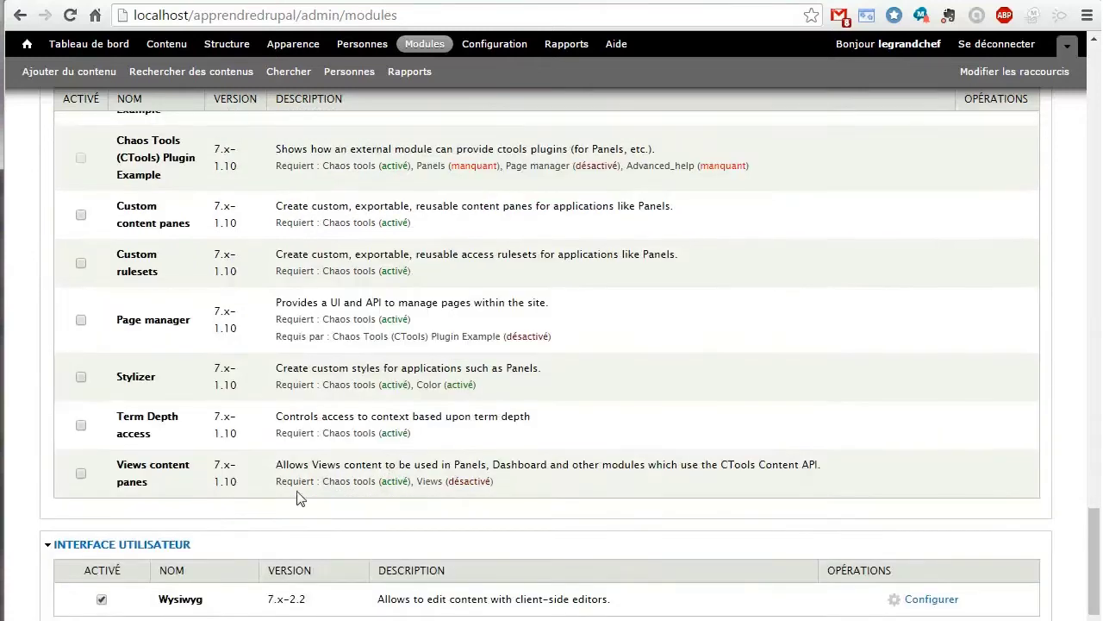
click(84, 476)
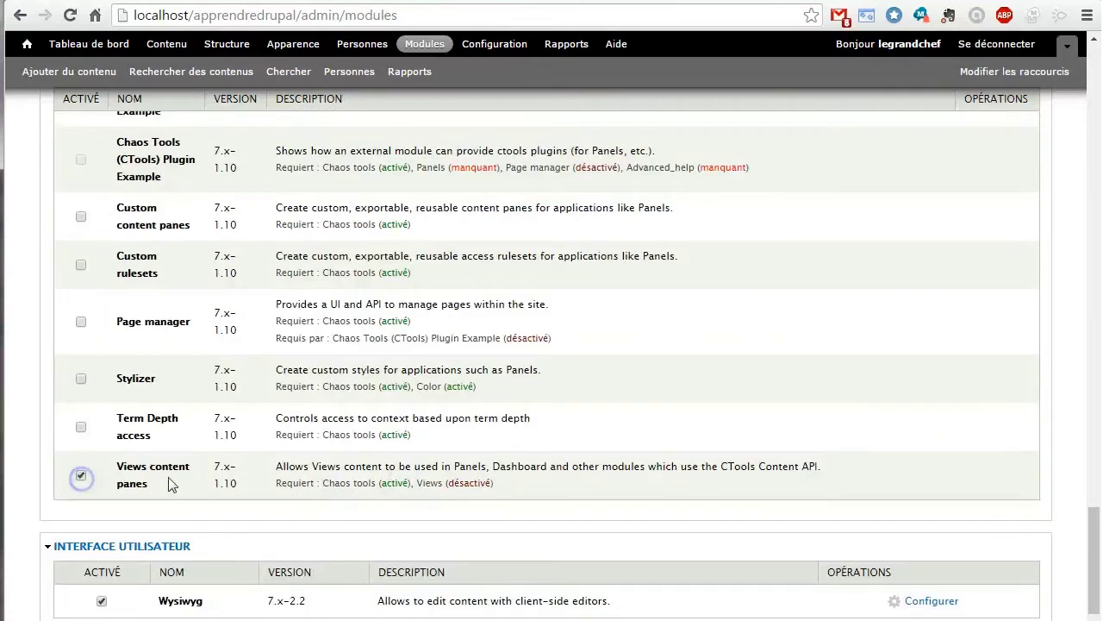
scroll(319, 483, down, 3)
click(191, 604)
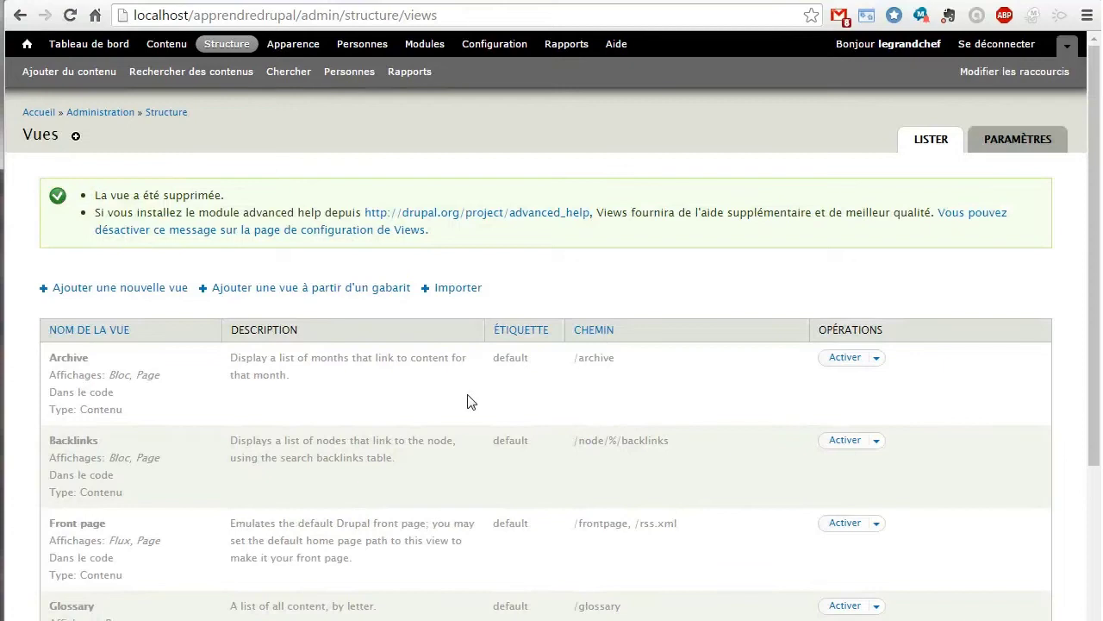
Start a new view from the views list and name it "Livres de chimie"
scroll(474, 399, down, 3)
scroll(469, 408, up, 1)
scroll(469, 409, up, 3)
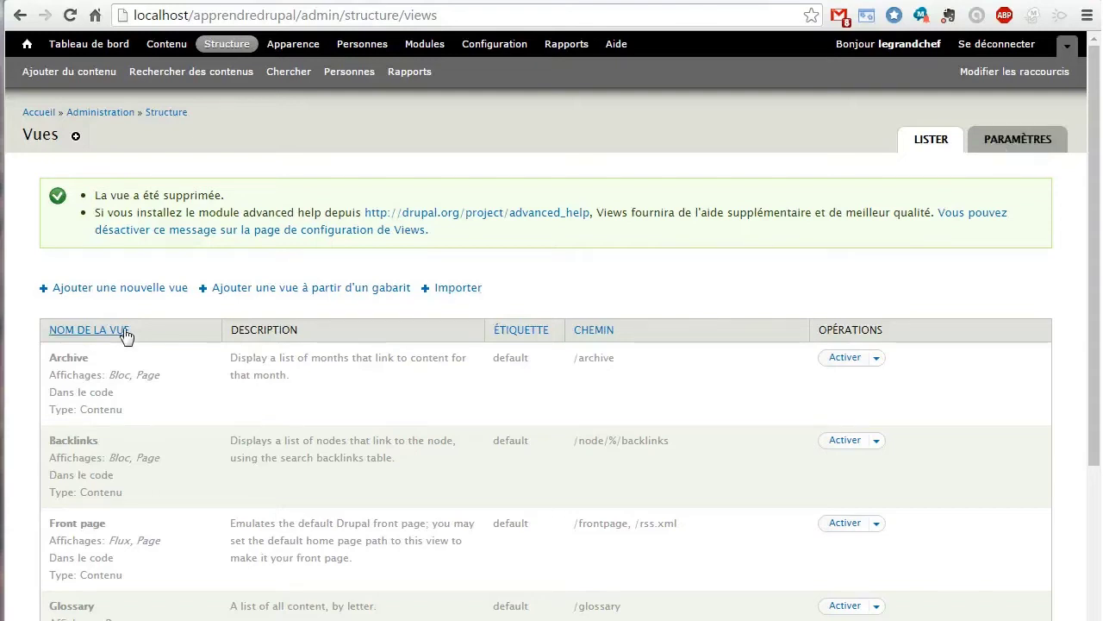
click(130, 289)
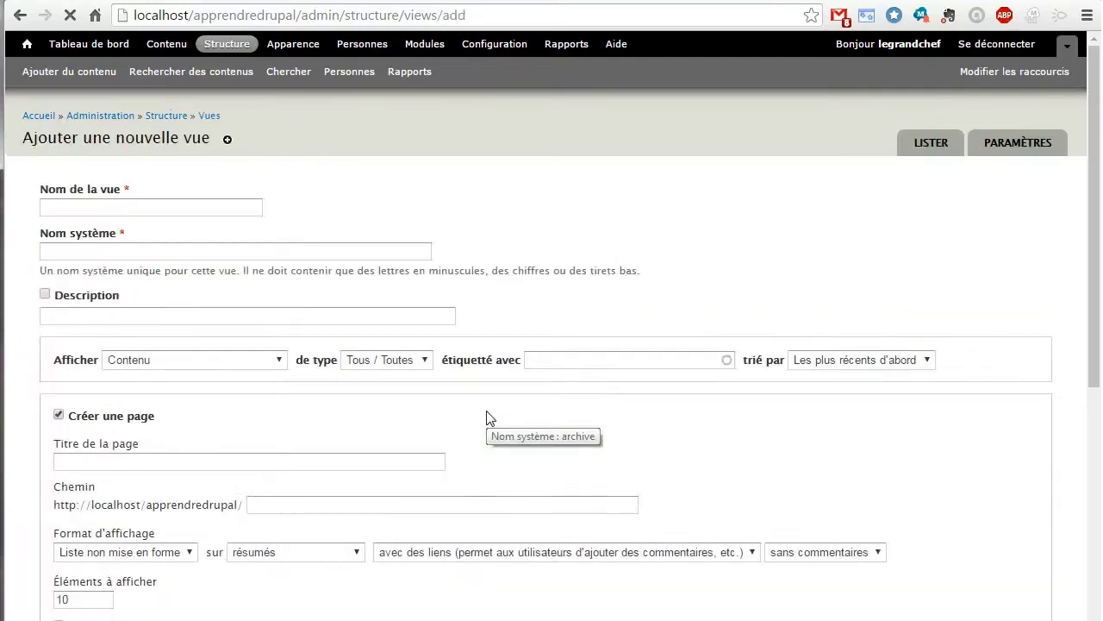
click(177, 206)
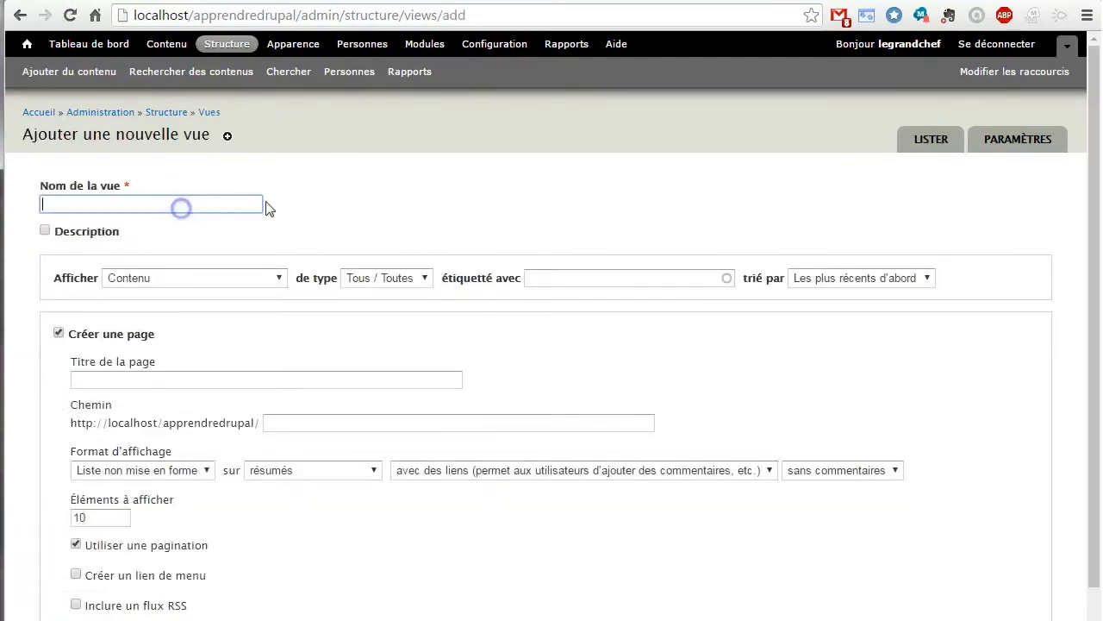
text(Livres de chimie)
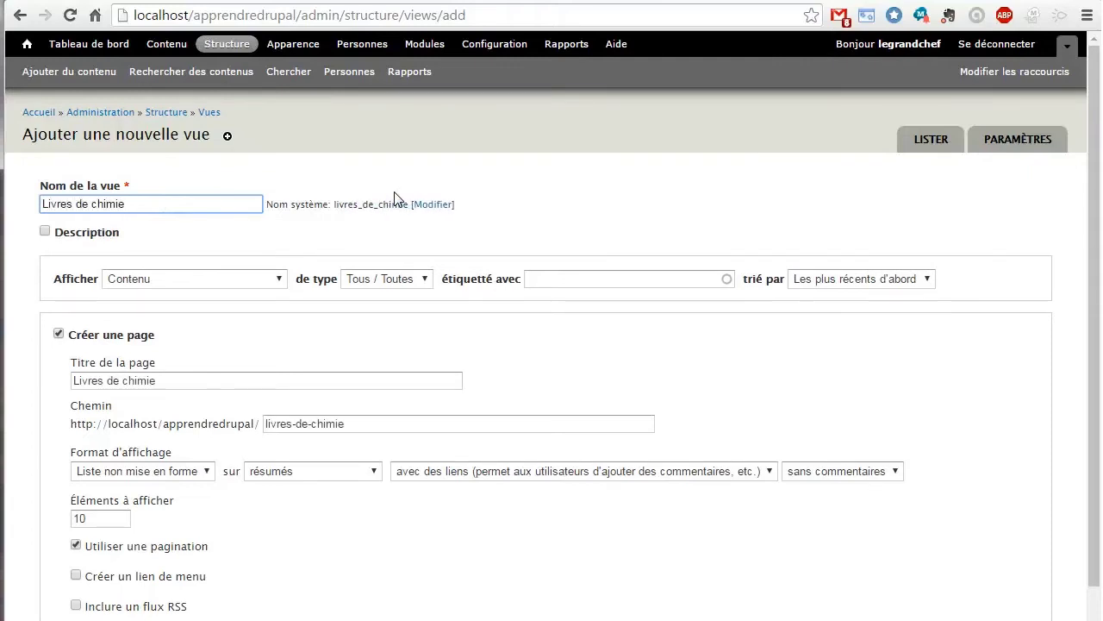
Add the description "Des livres spécifiques à la chimie" to the new view
click(103, 237)
click(147, 252)
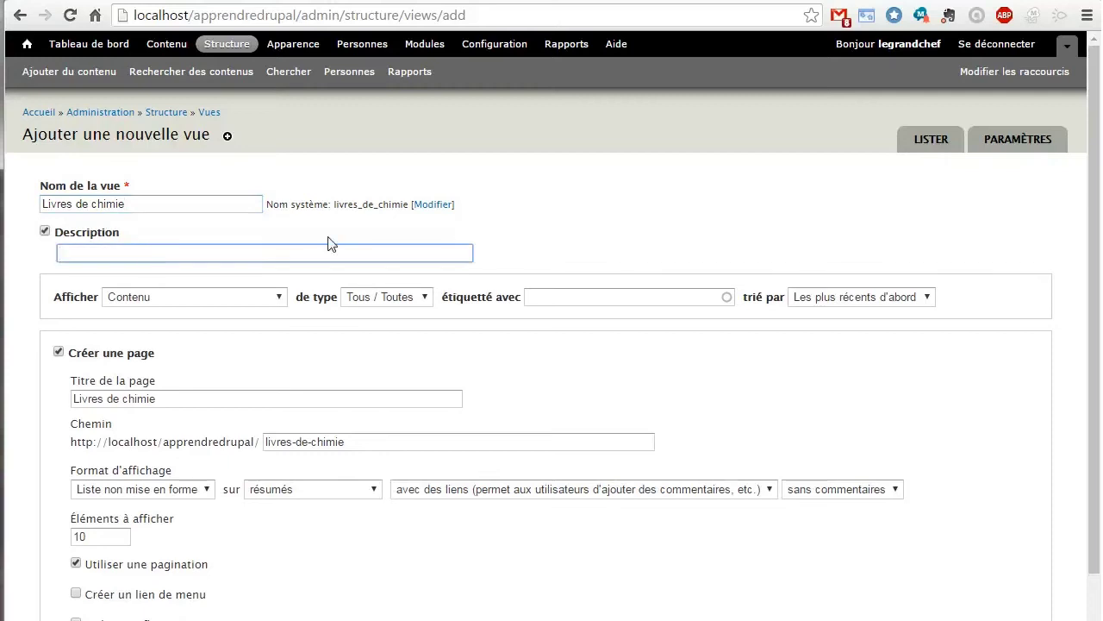
text(Des livres spécifiques à la chimie)
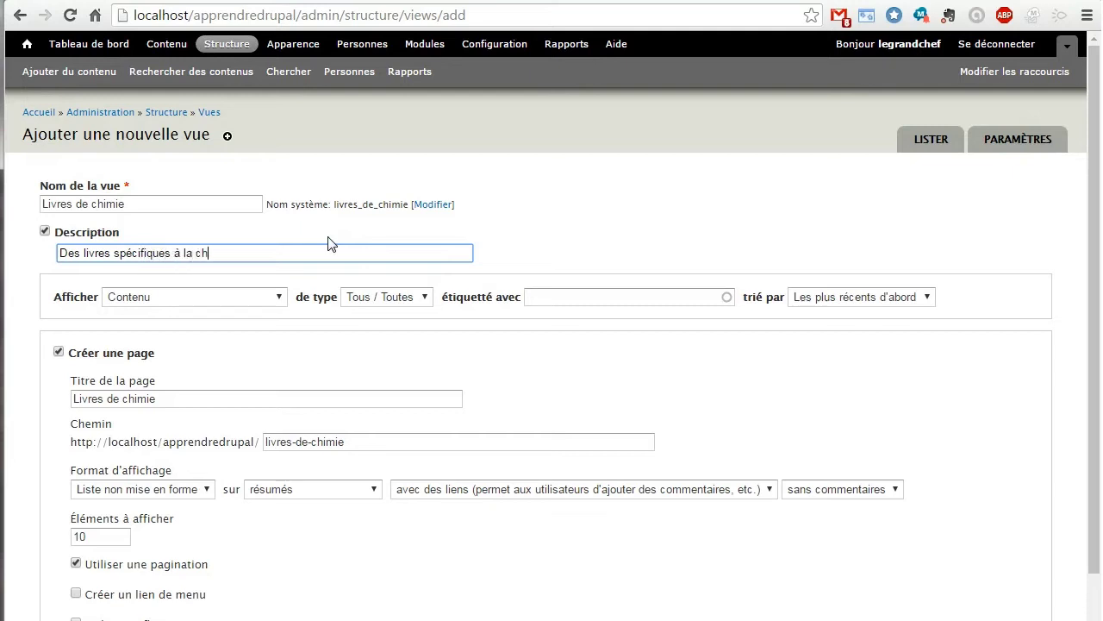
Make the view display Contenu of type Livres, sorted by Titre
click(279, 296)
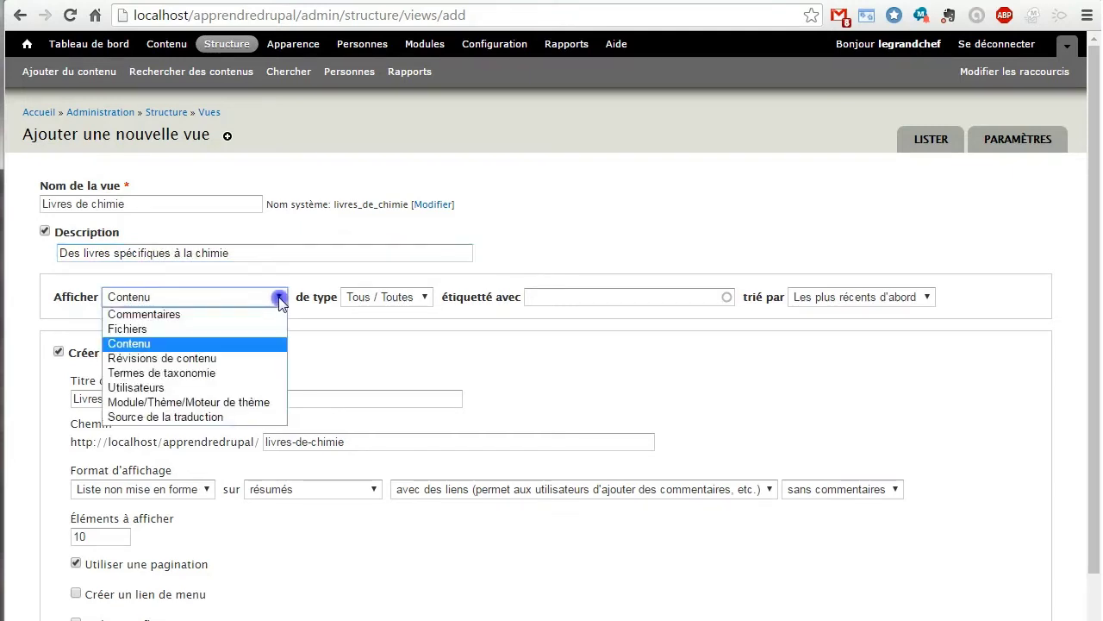
click(178, 344)
click(375, 297)
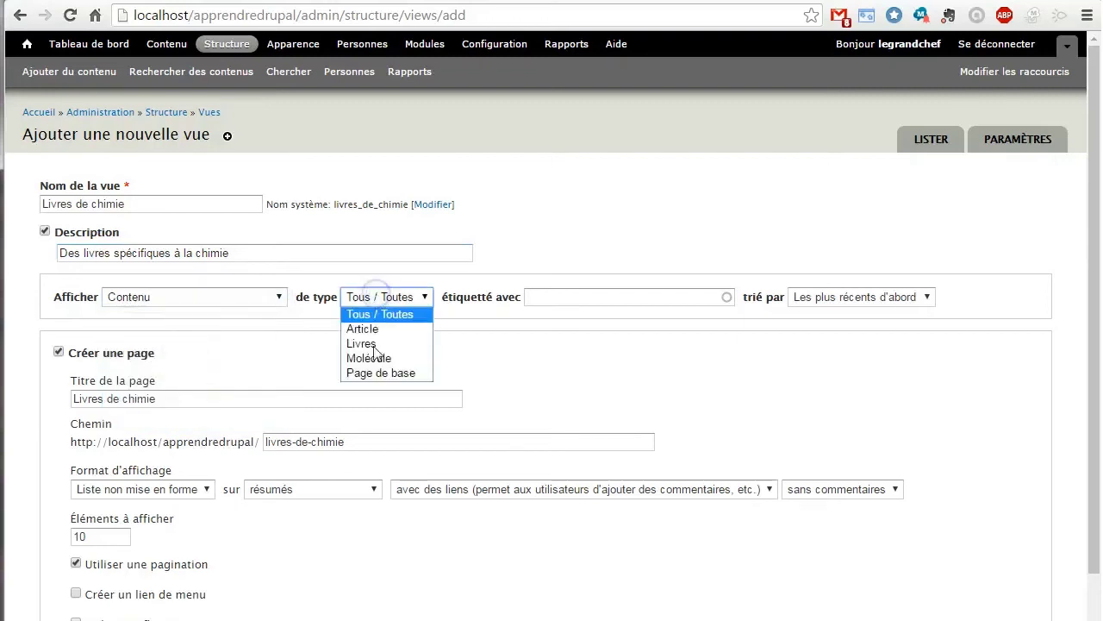
click(375, 345)
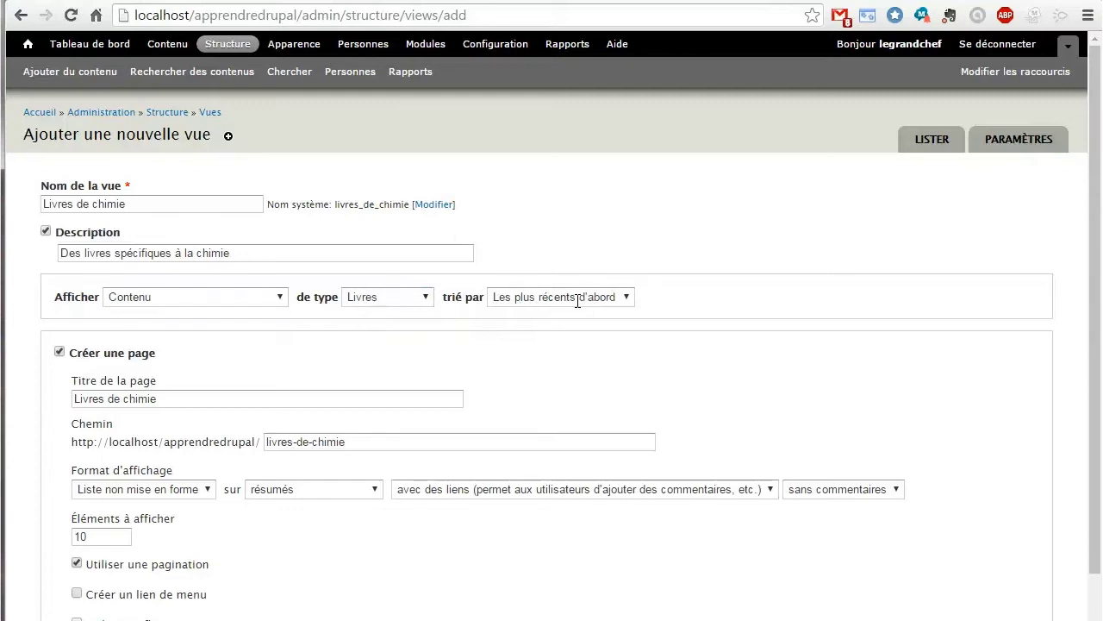
click(627, 299)
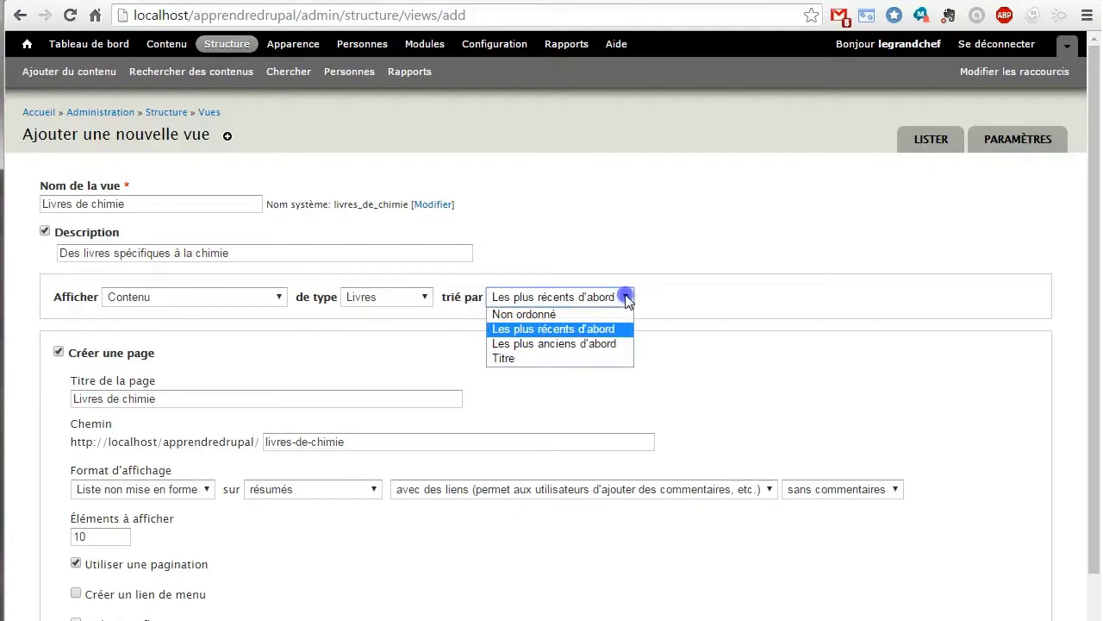
click(599, 359)
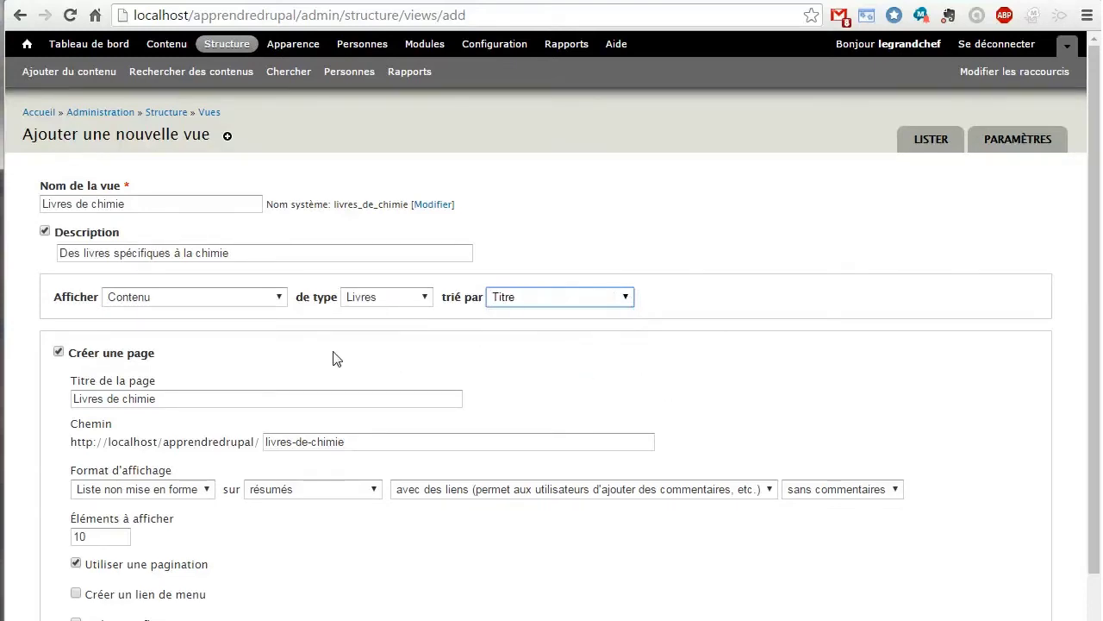
Set the display format of the view's page to Liste HTML
scroll(336, 358, down, 1)
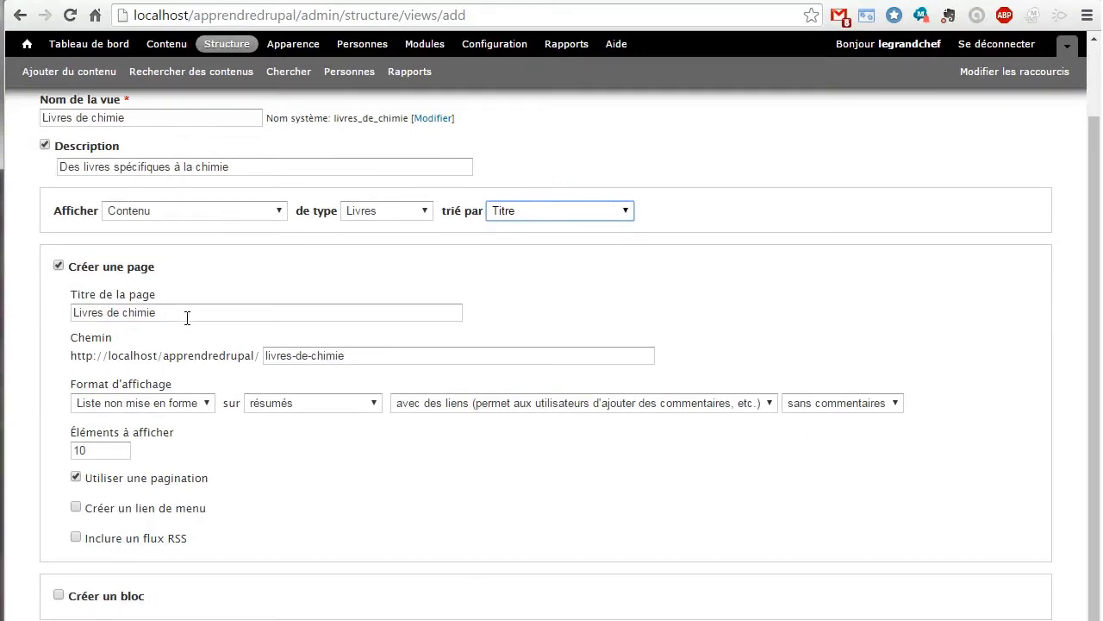
drag(186, 311, 20, 308)
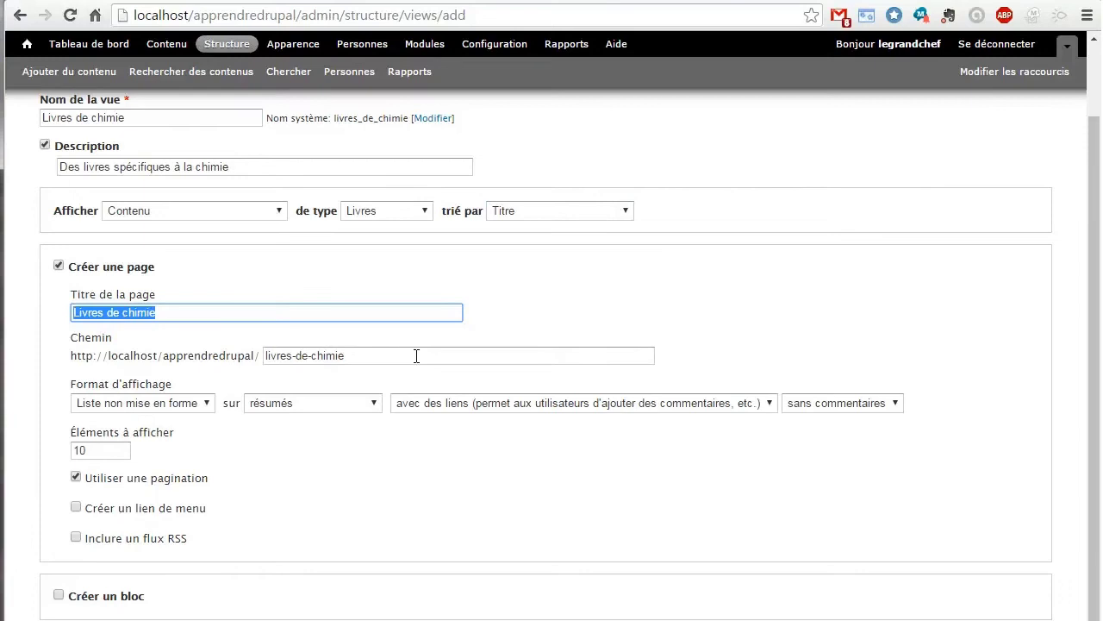
drag(416, 355, 227, 354)
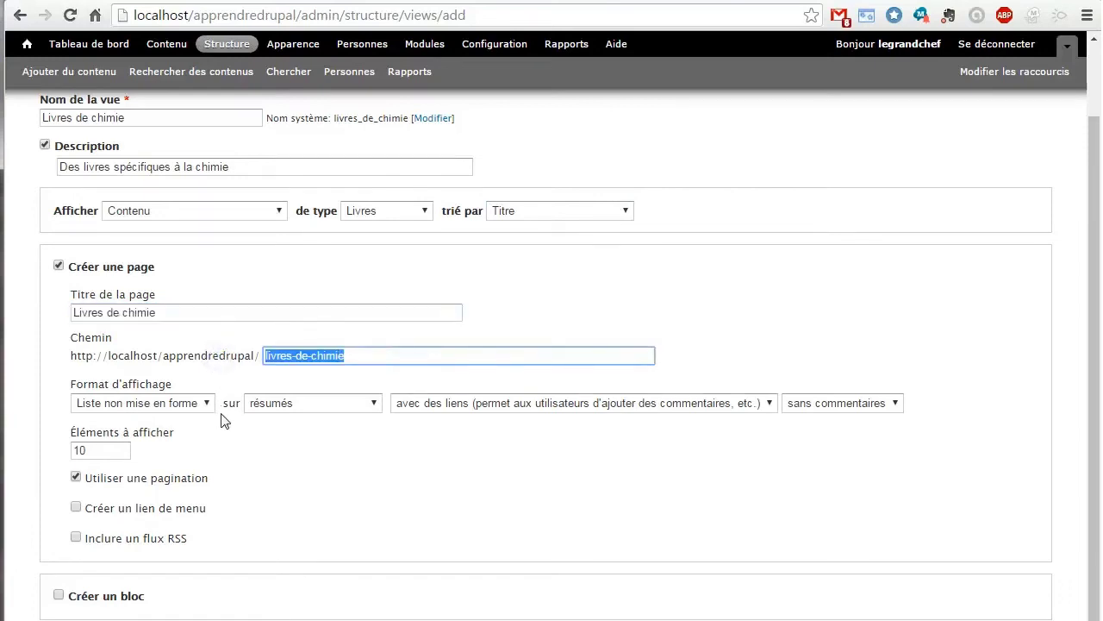
click(208, 407)
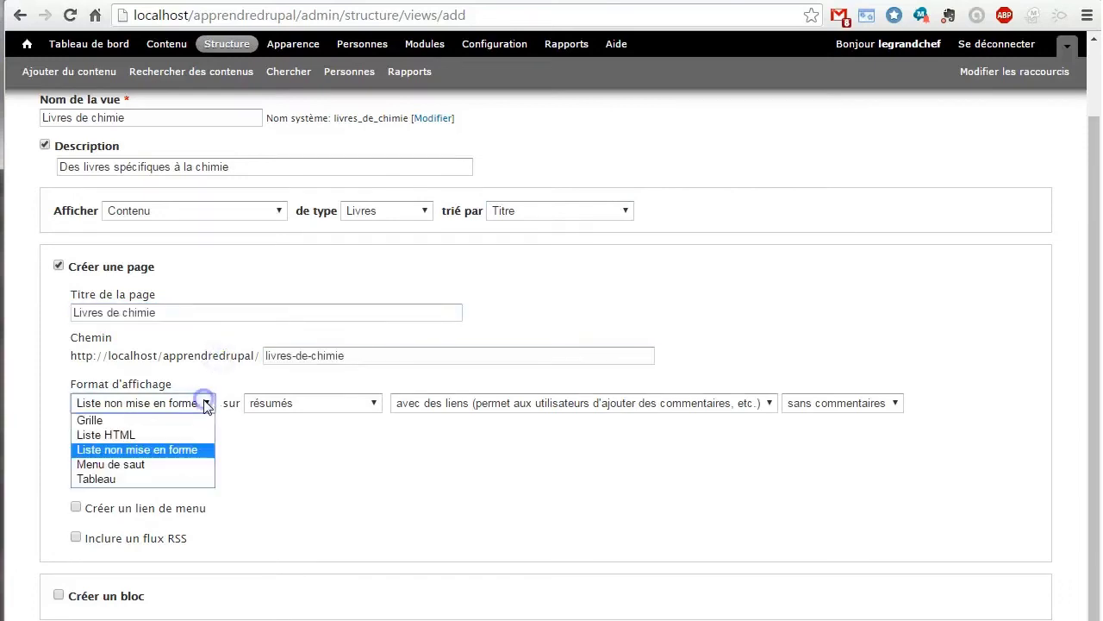
click(159, 437)
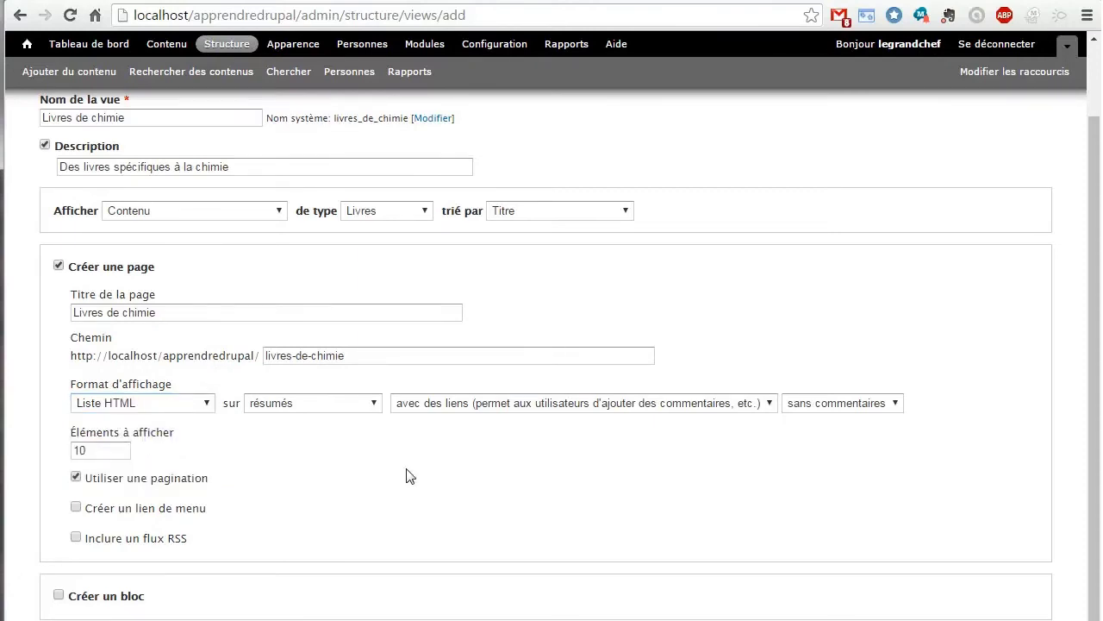
Have the page list résumés with links that allow users to add comments, choosing sans commentaires
click(376, 405)
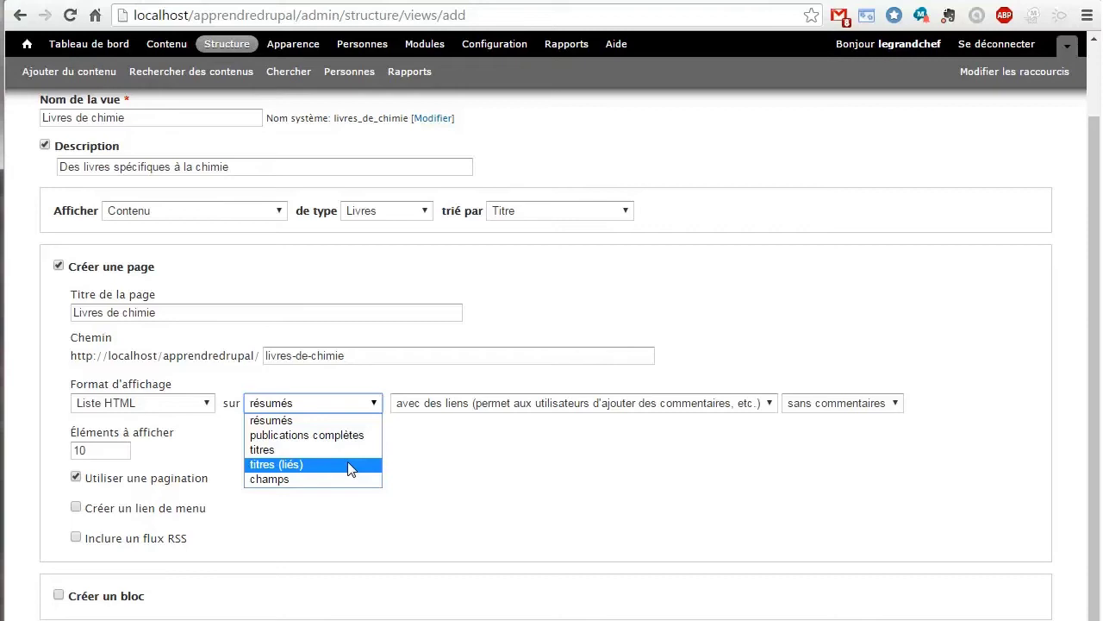
click(346, 420)
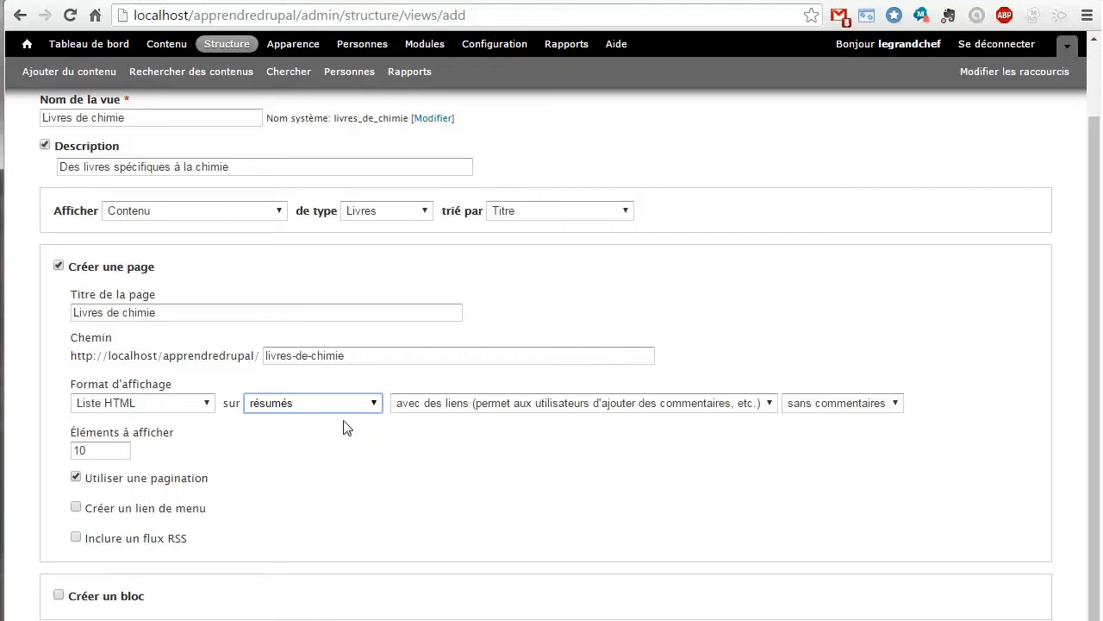
click(531, 403)
click(520, 422)
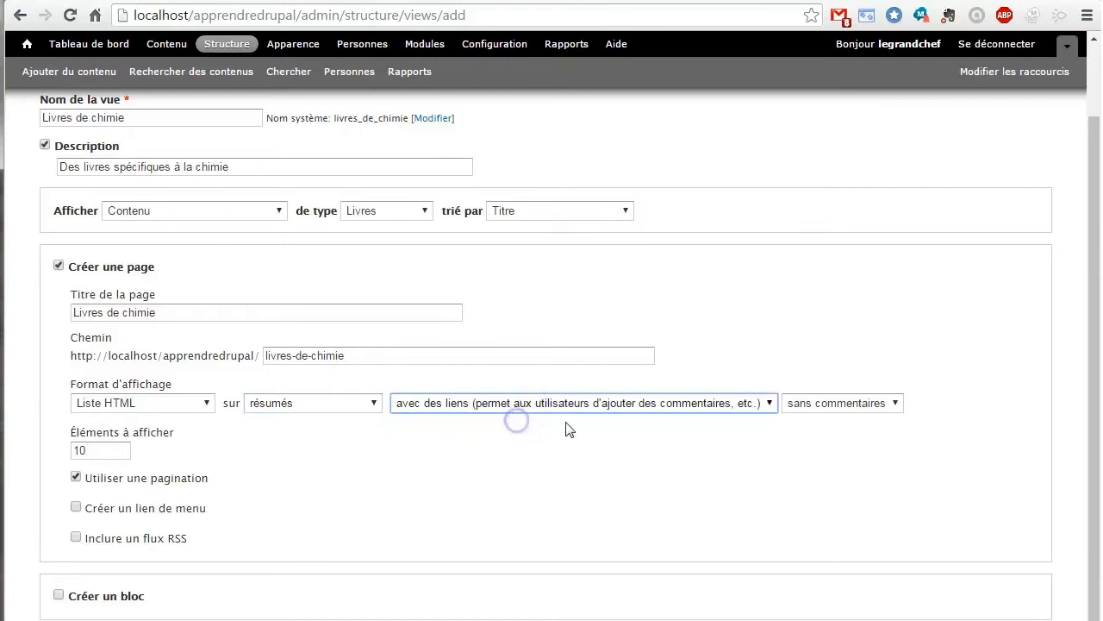
click(828, 405)
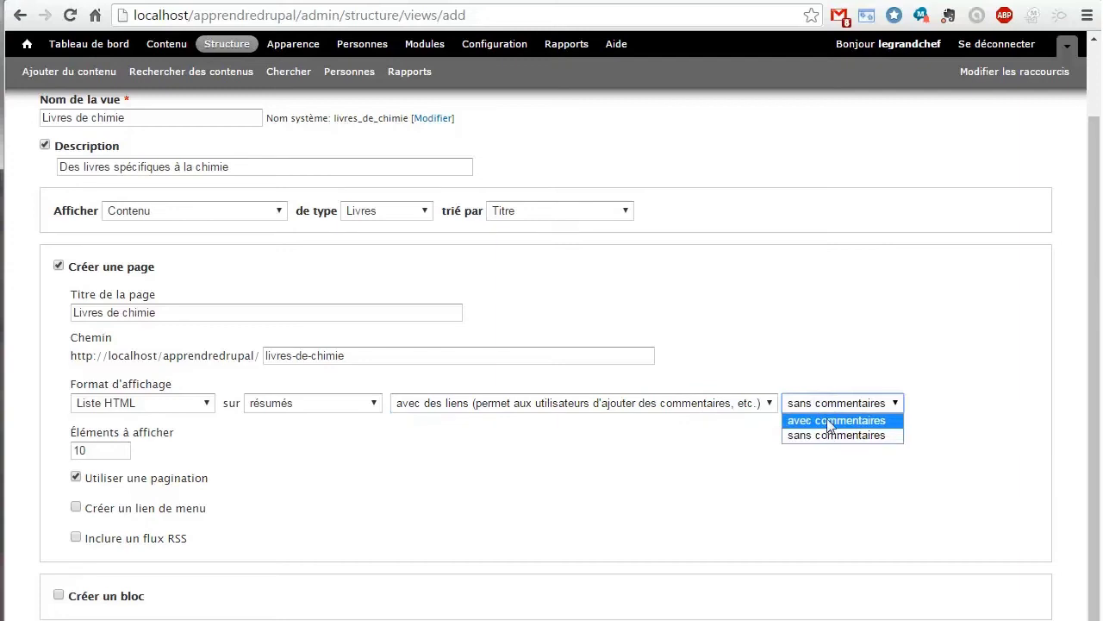
click(829, 406)
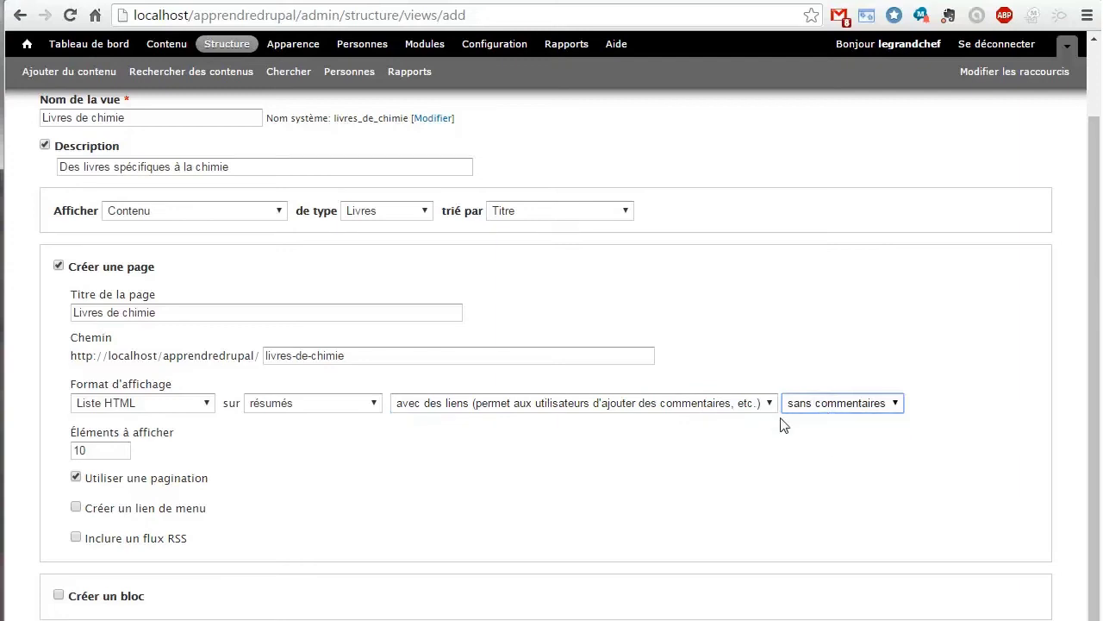
Create a link to the page in Menu principal and include an RSS feed for the page
scroll(426, 473, down, 1)
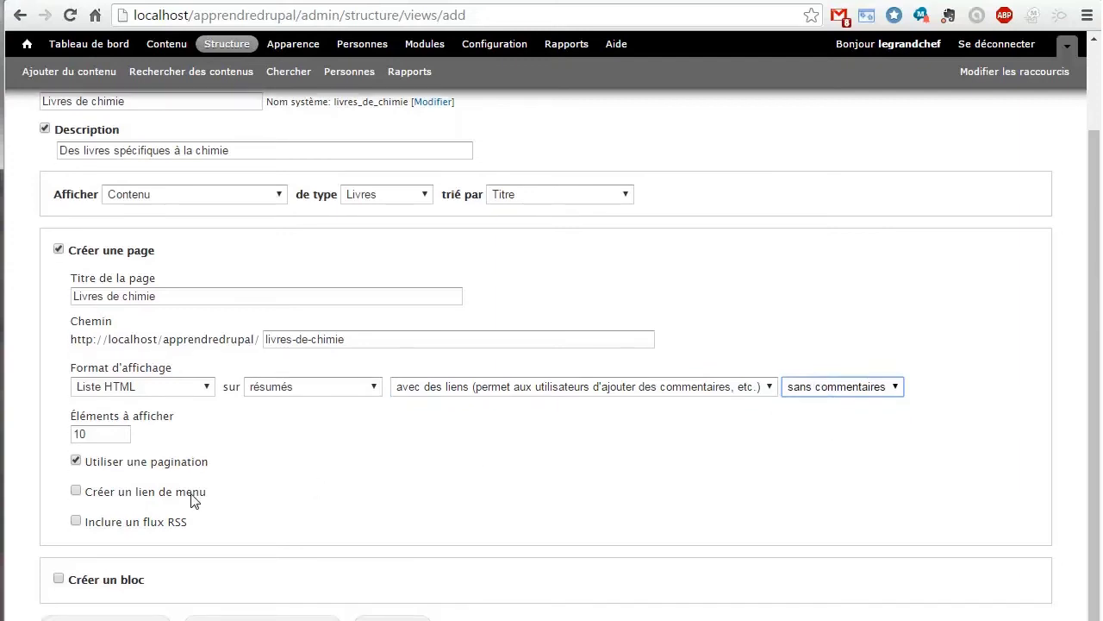
double_click(81, 433)
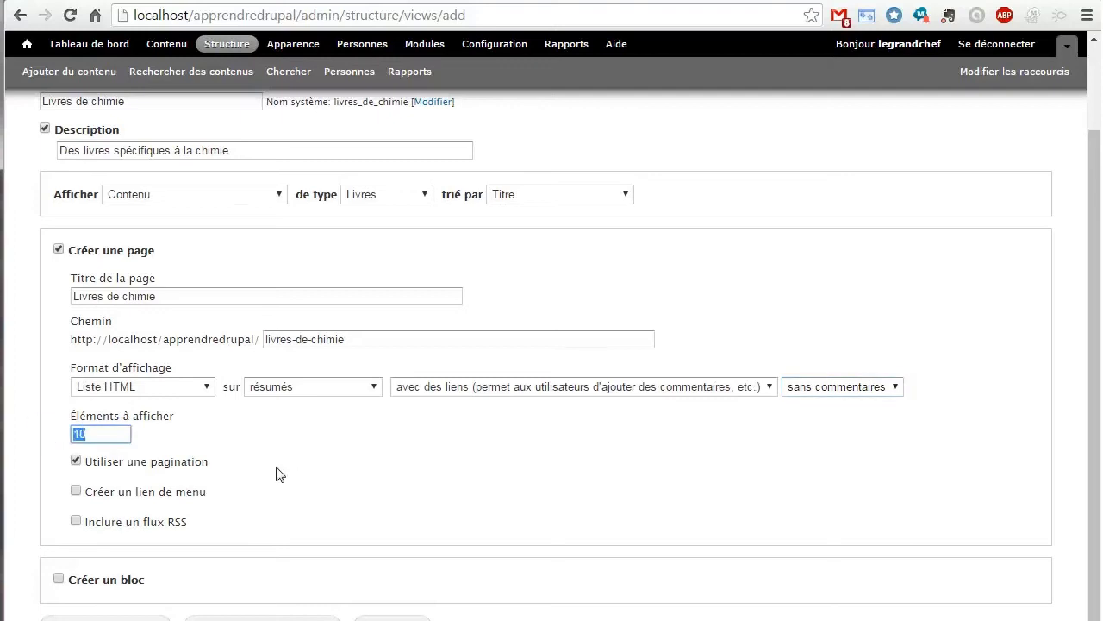
click(198, 470)
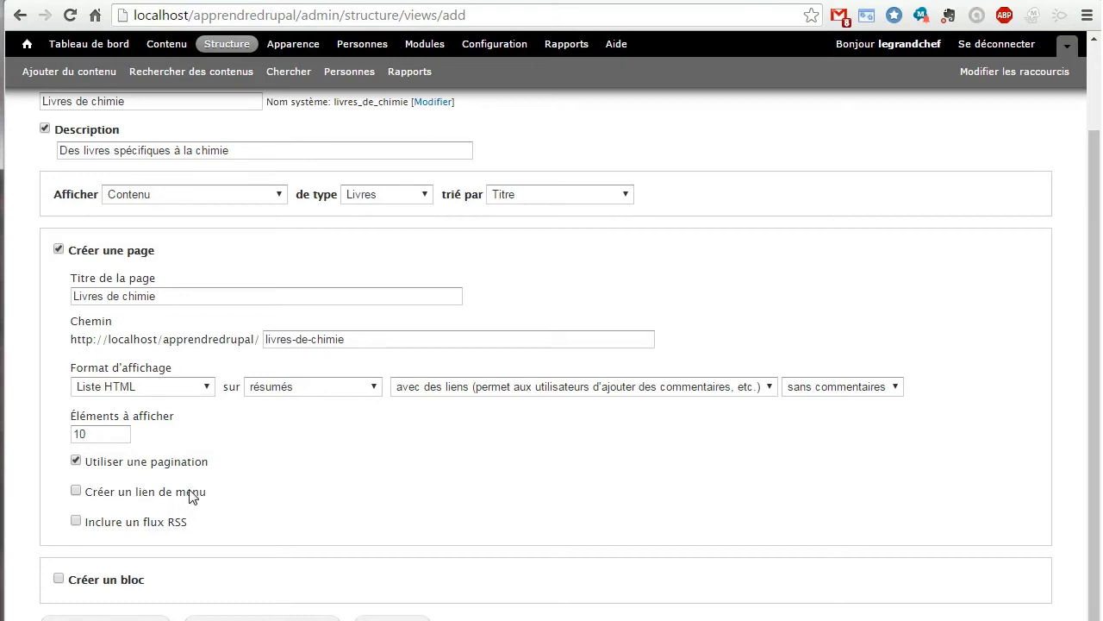
click(191, 493)
scroll(179, 491, down, 1)
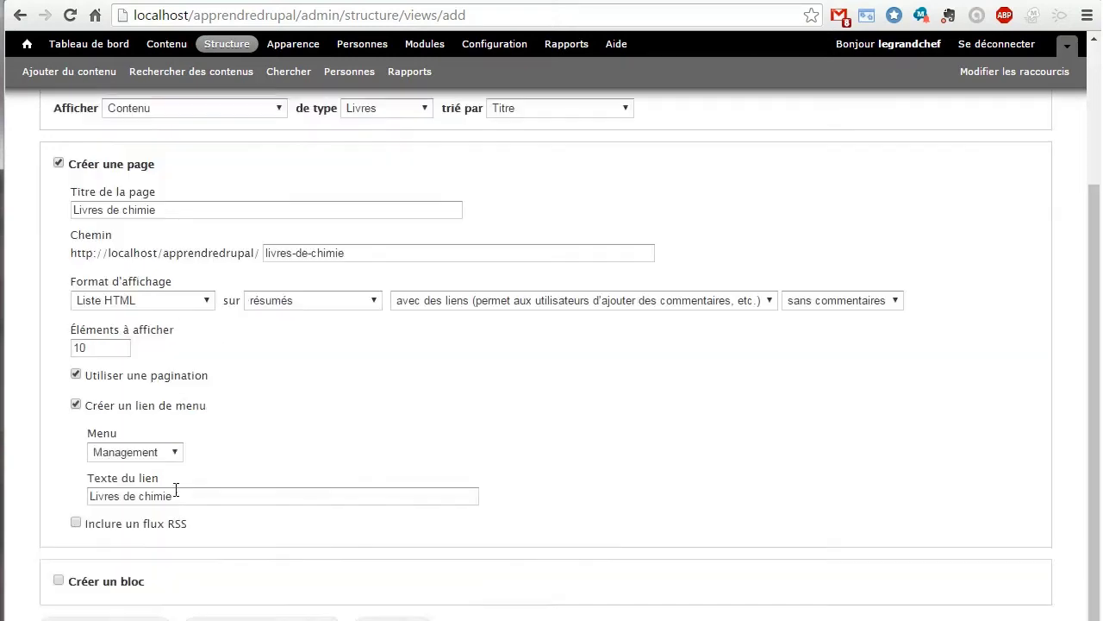
click(175, 452)
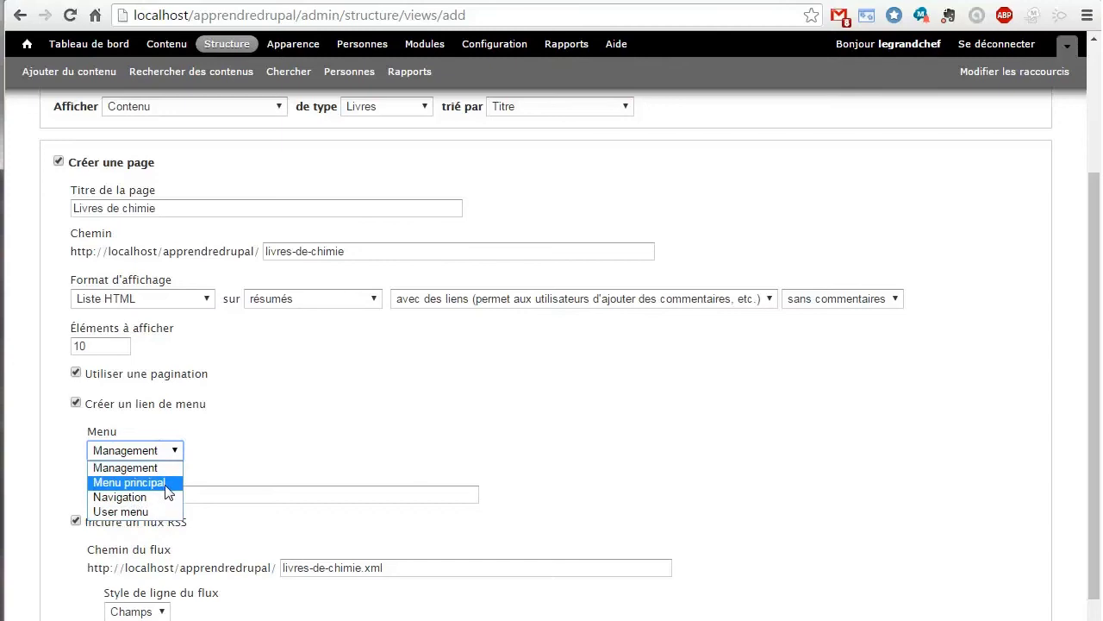
click(162, 481)
scroll(340, 431, down, 1)
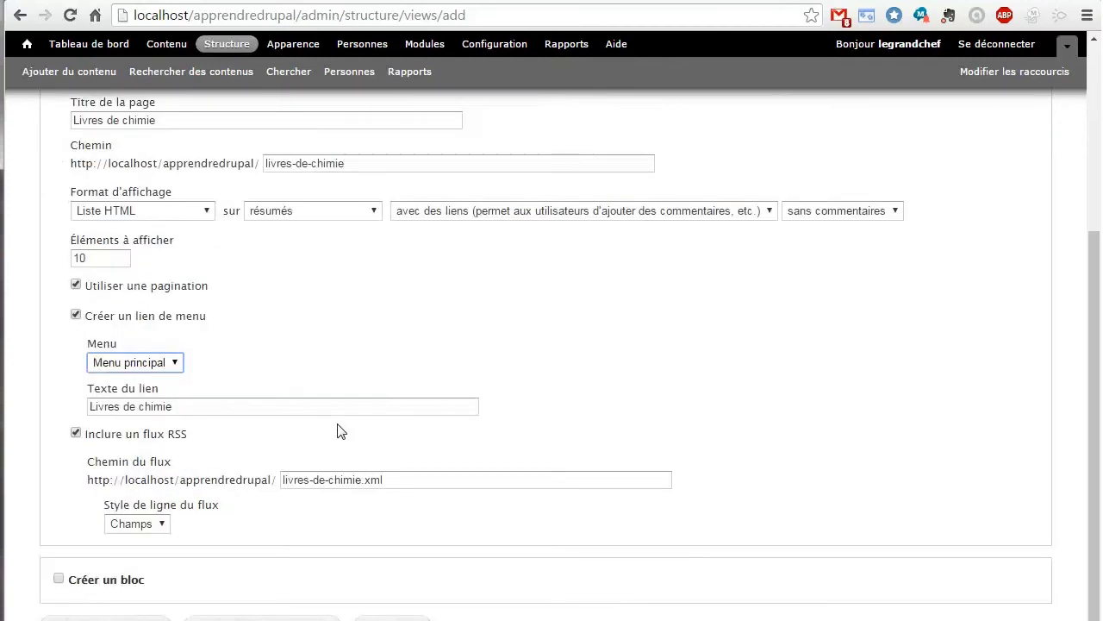
Create a block for the view, formatted as Liste HTML of titres (liés), and save the new view
click(109, 584)
scroll(275, 498, down, 2)
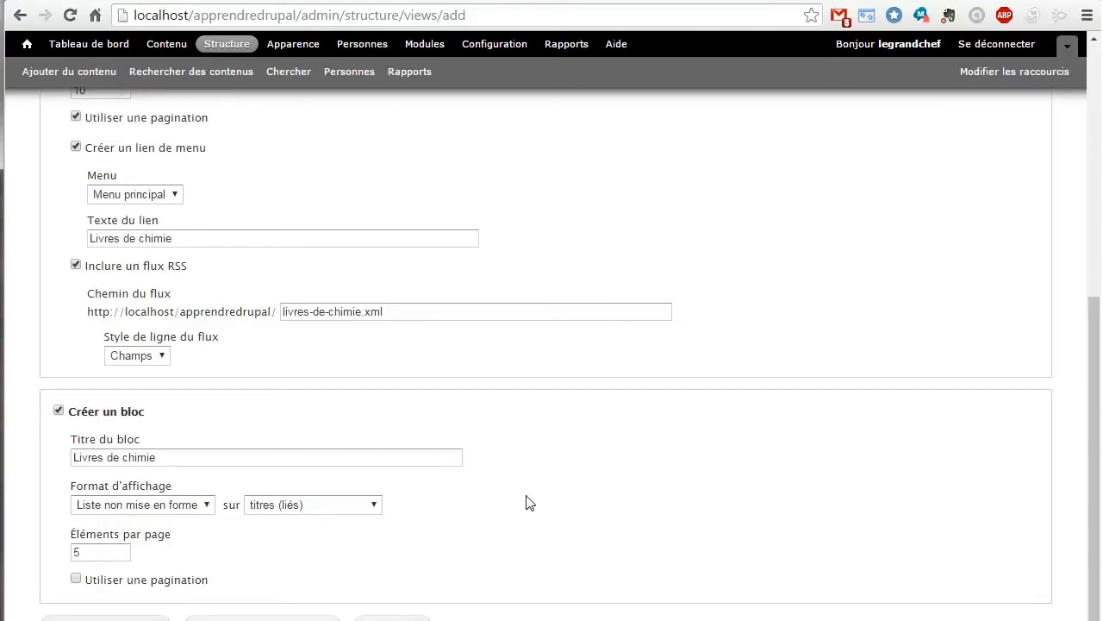
click(193, 508)
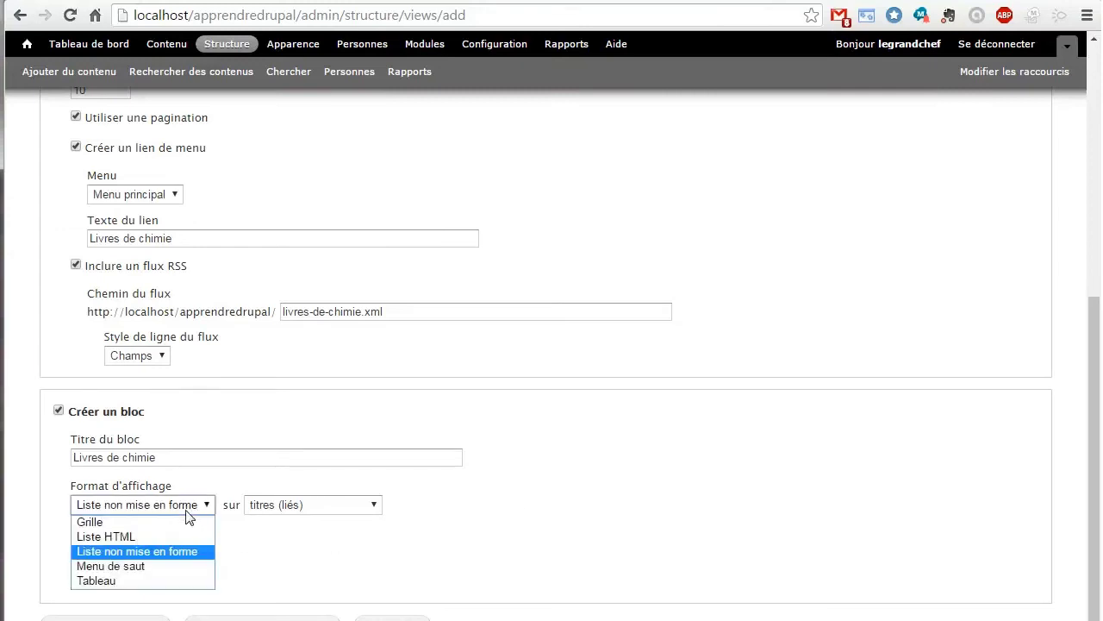
click(155, 534)
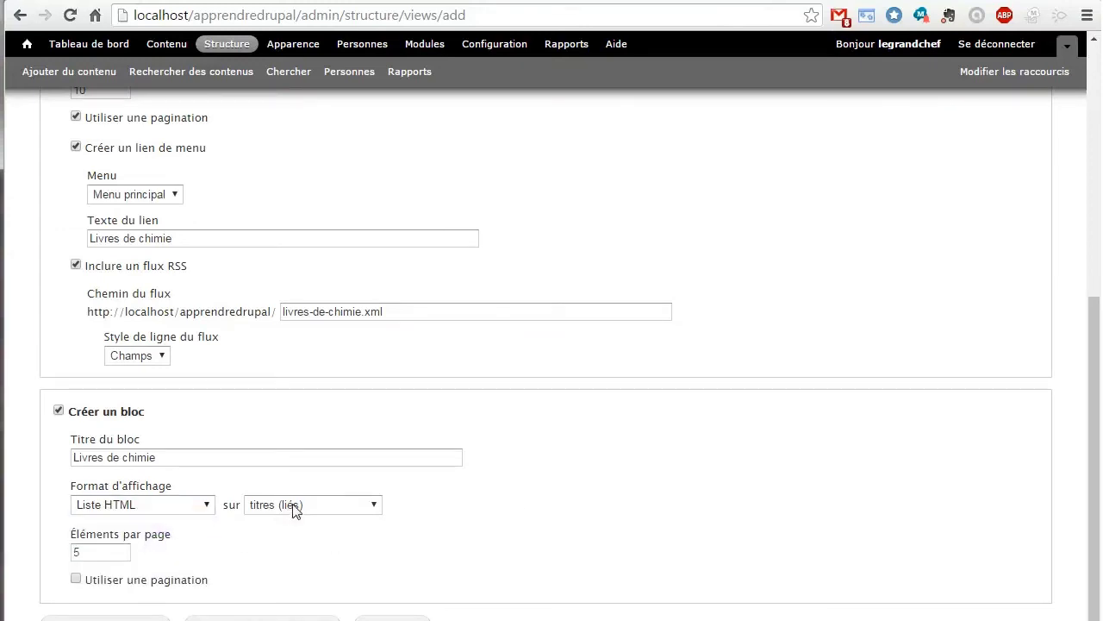
click(293, 508)
click(293, 508)
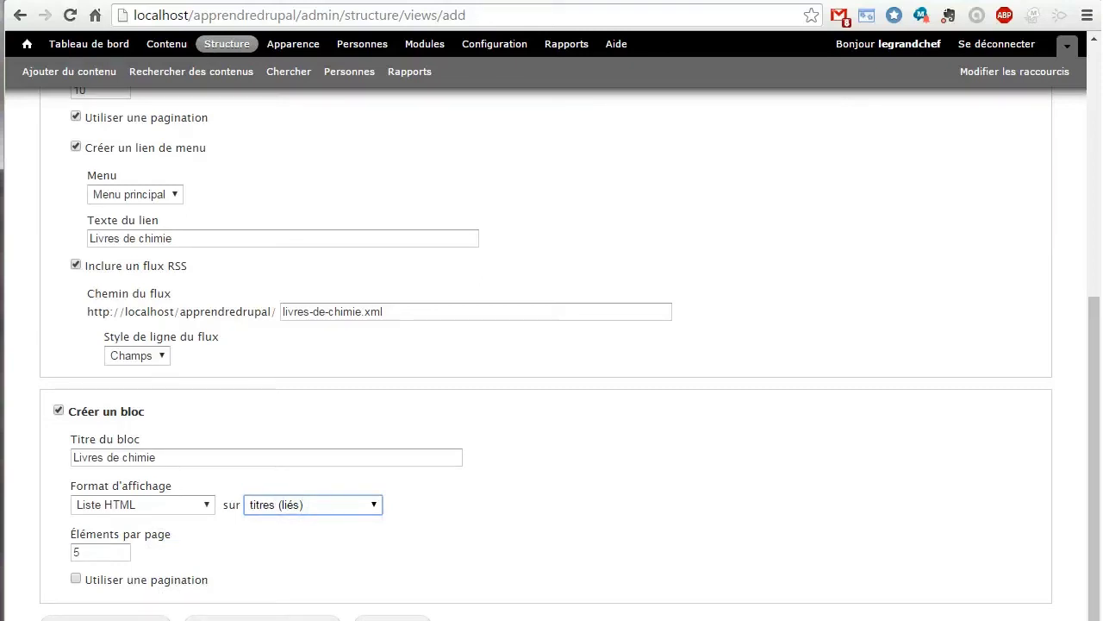
click(105, 618)
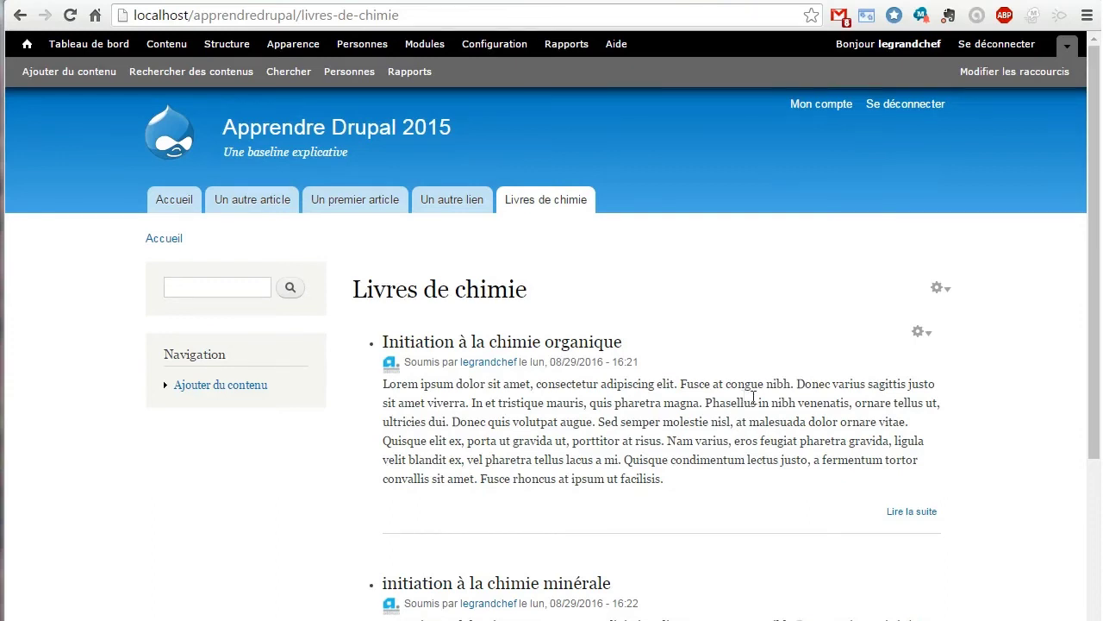
Look over the resulting Livres de chimie page and open its view for editing
scroll(746, 396, down, 4)
scroll(751, 397, up, 4)
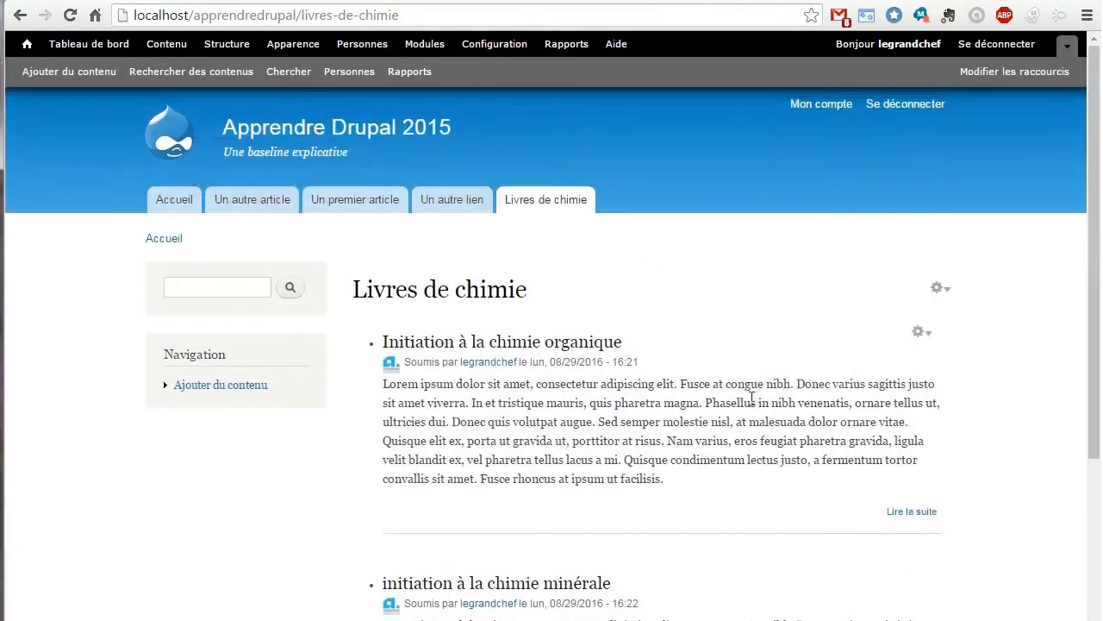
click(940, 291)
click(916, 306)
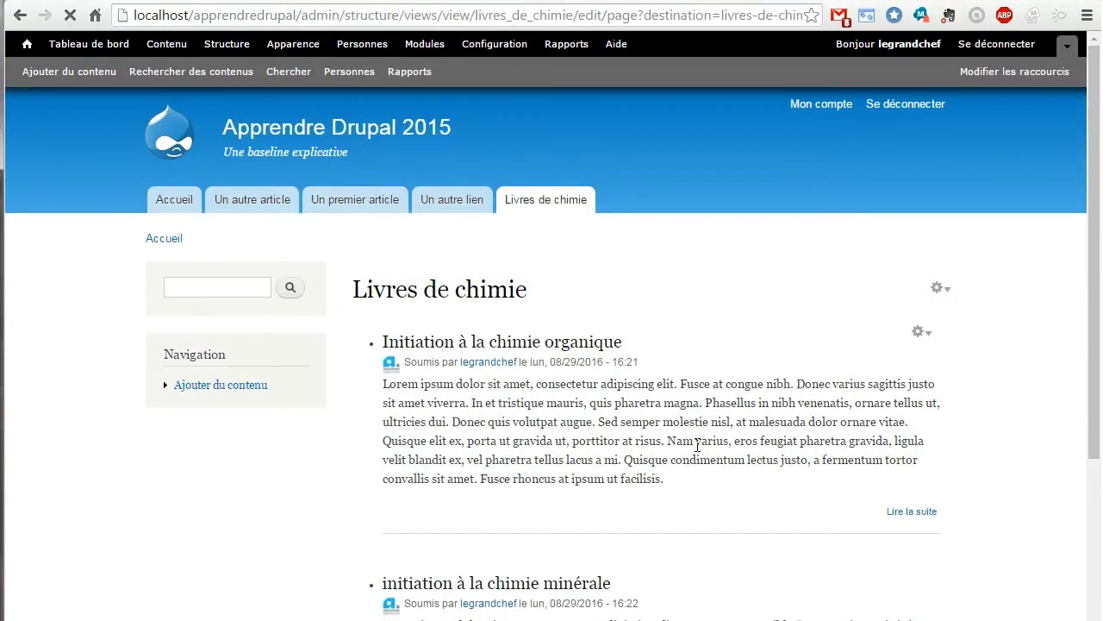
Examine the settings of the view's Page and Block displays, including the Page display's advanced options
scroll(207, 373, down, 3)
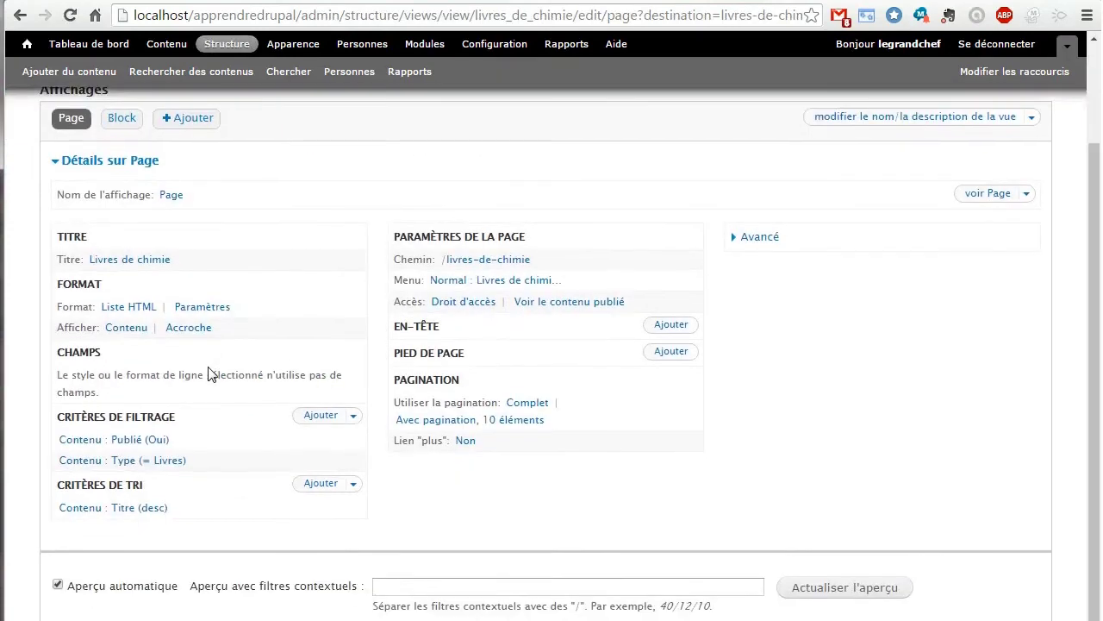
scroll(215, 373, up, 2)
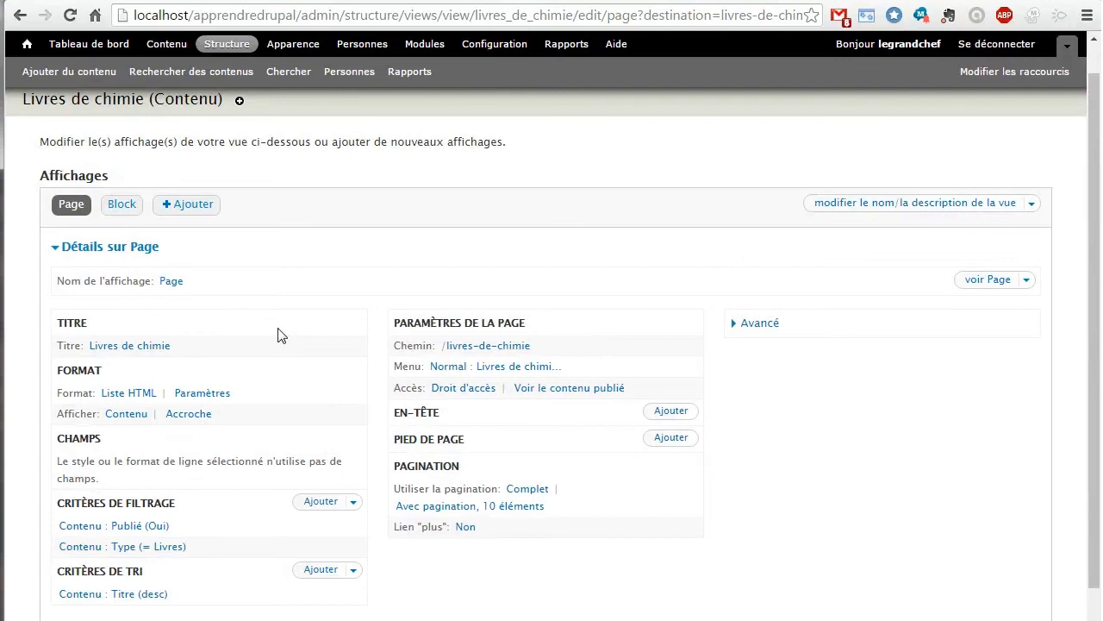
click(122, 204)
scroll(261, 337, down, 3)
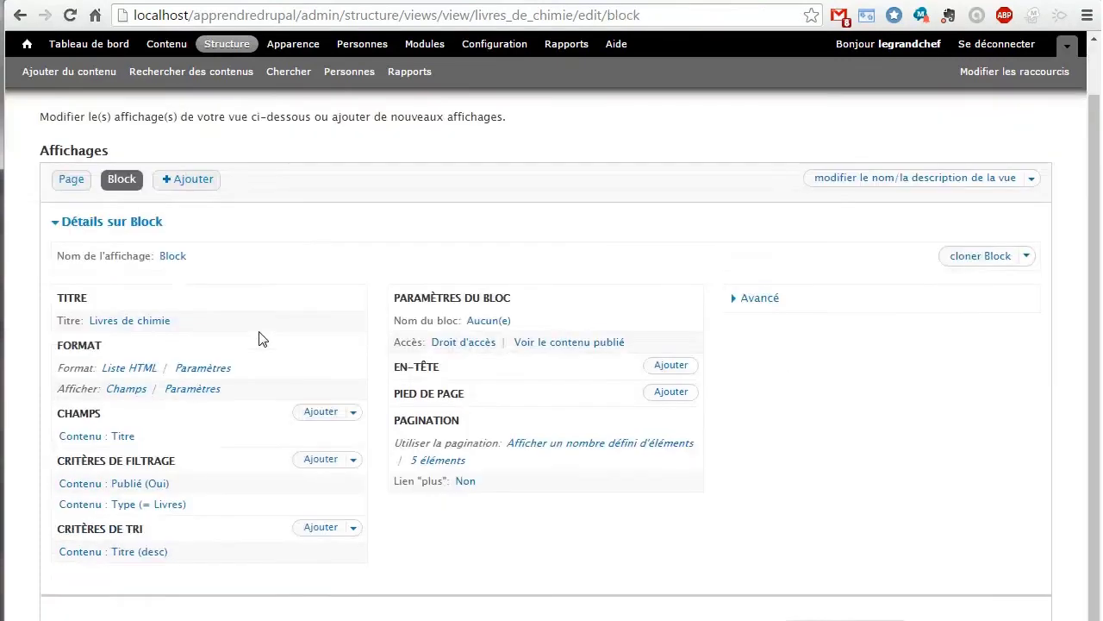
scroll(261, 337, up, 3)
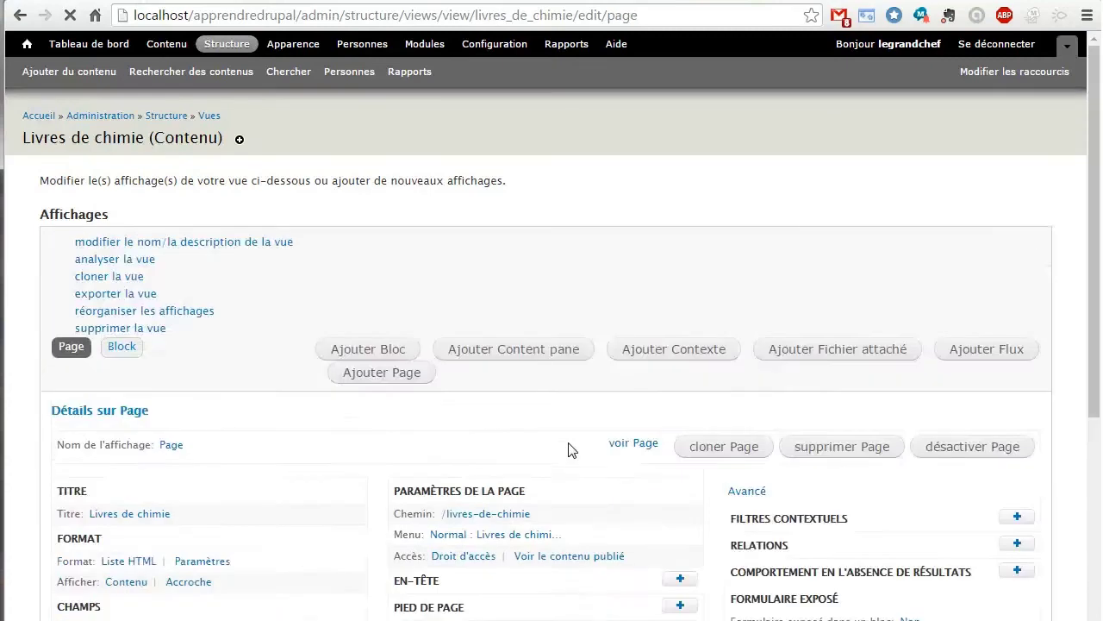
click(754, 360)
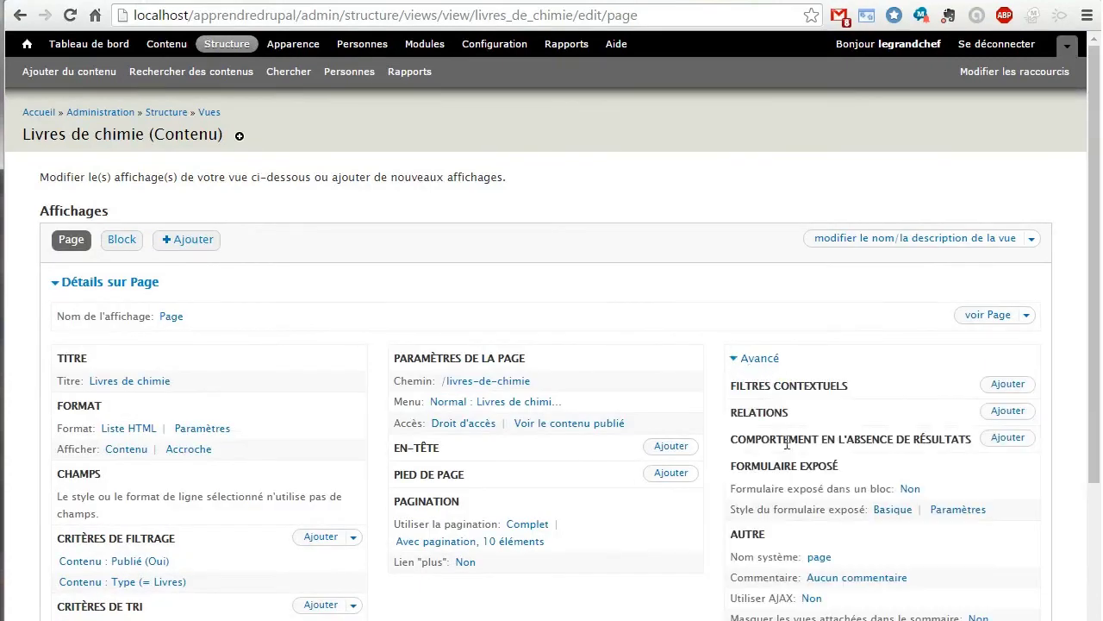
scroll(863, 414, down, 5)
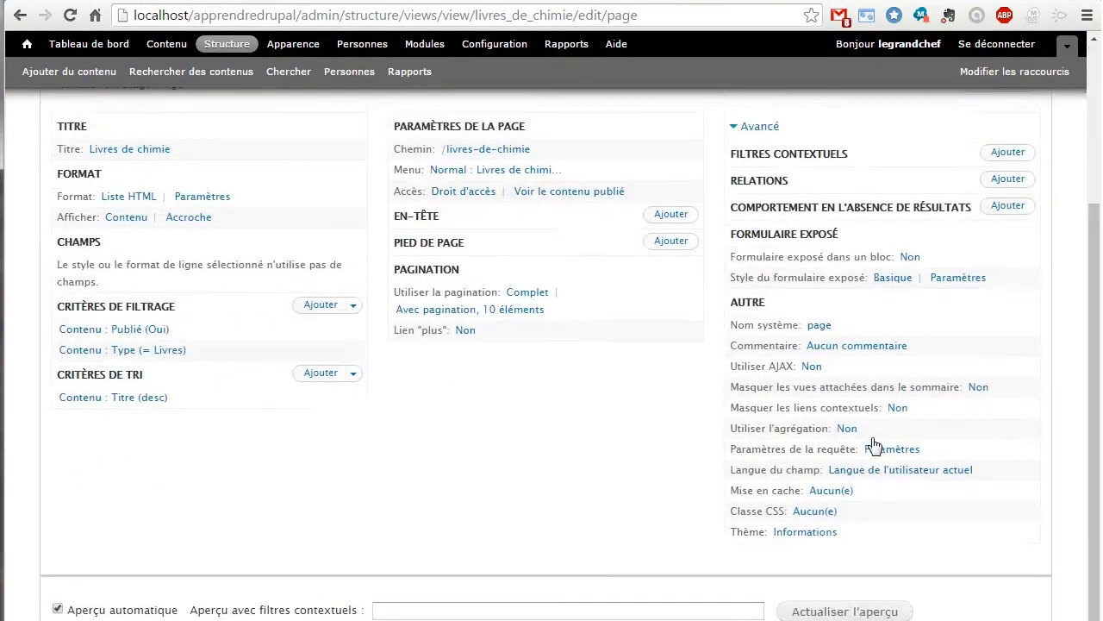
scroll(873, 439, up, 5)
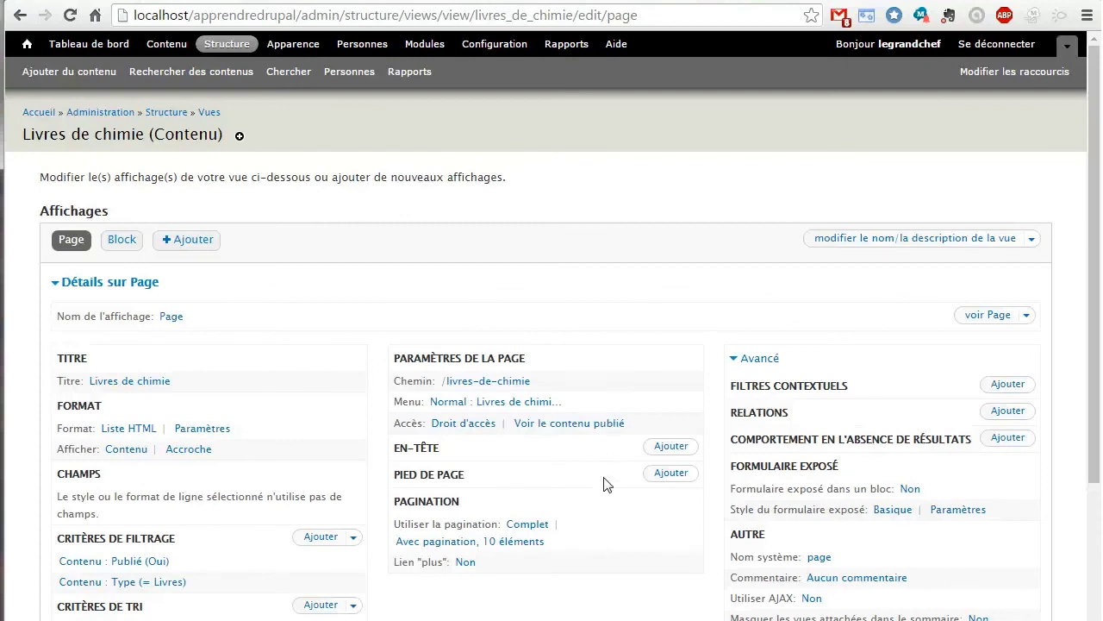
scroll(603, 485, down, 1)
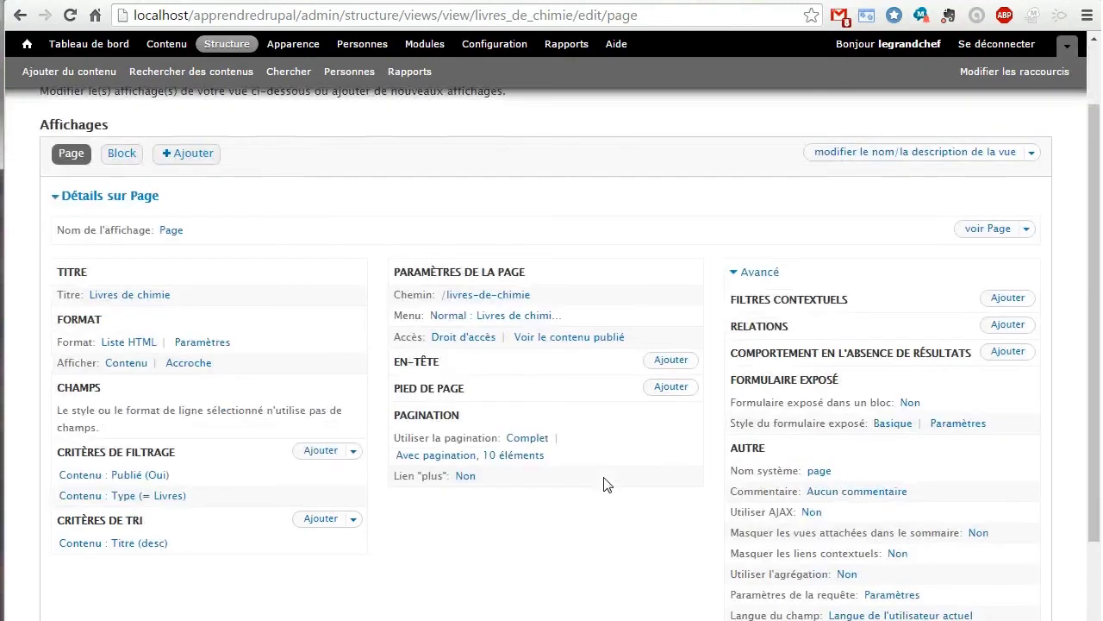
Add a Flux display to the view and review its settings
click(195, 153)
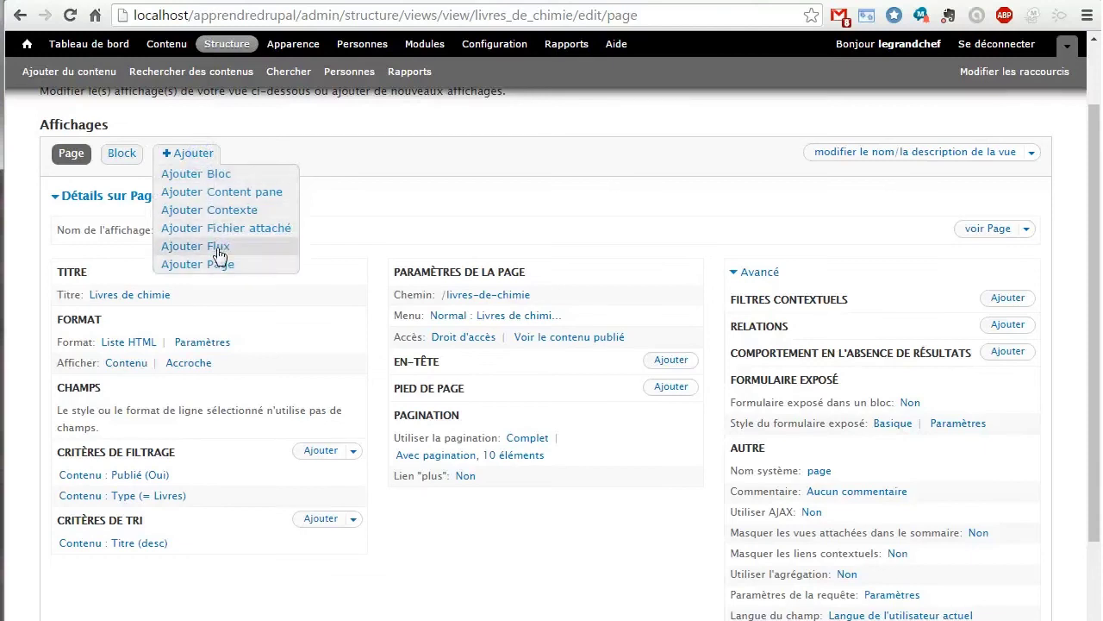
click(205, 265)
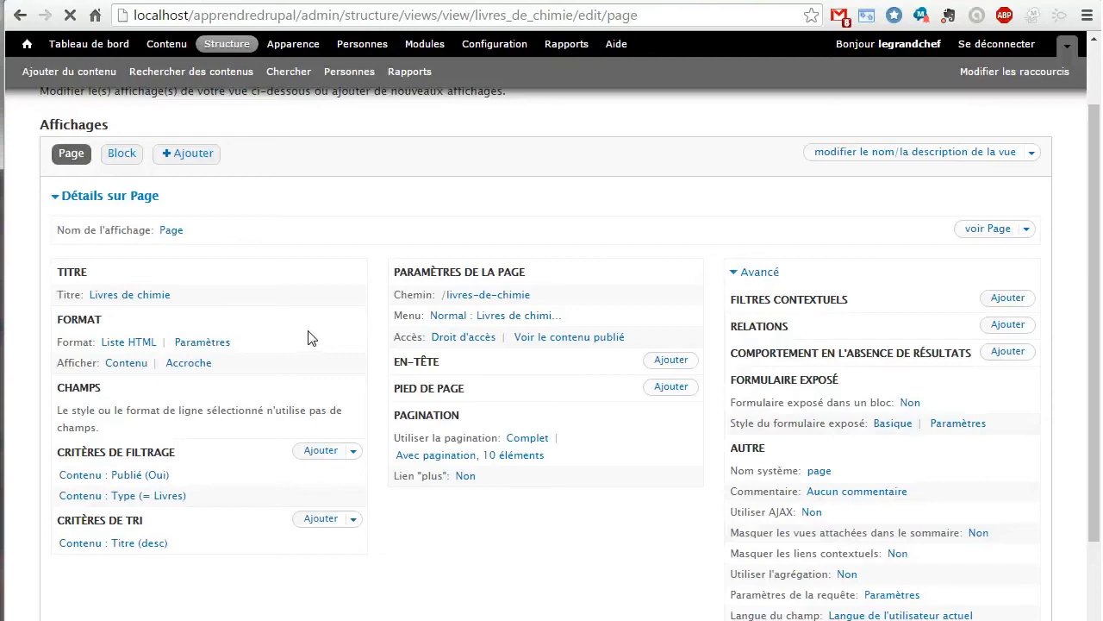
scroll(302, 359, down, 2)
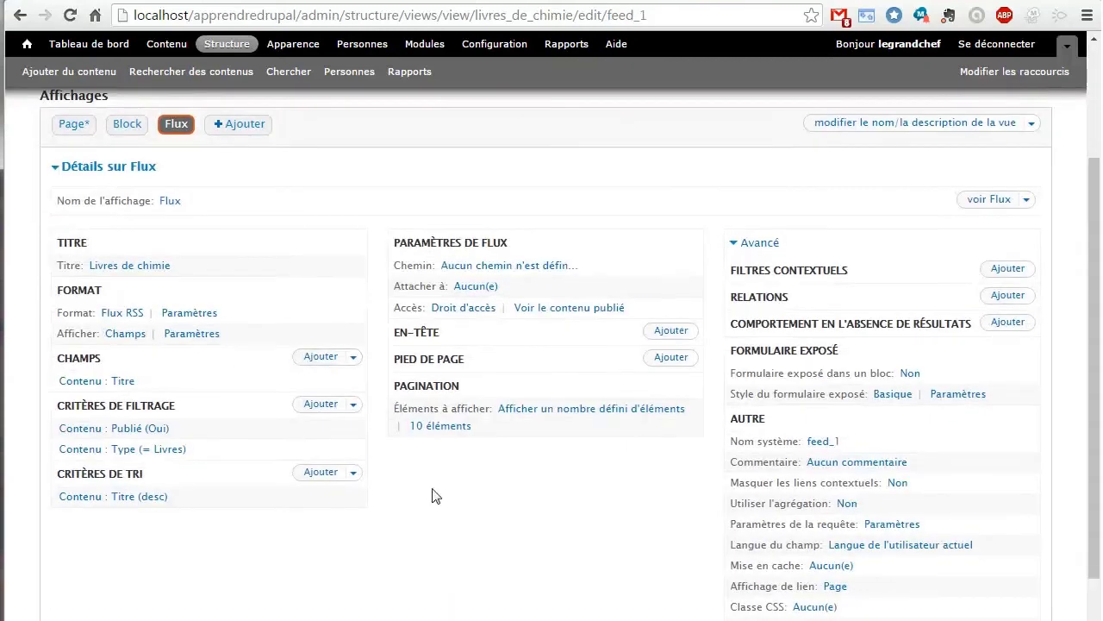
scroll(572, 528, up, 1)
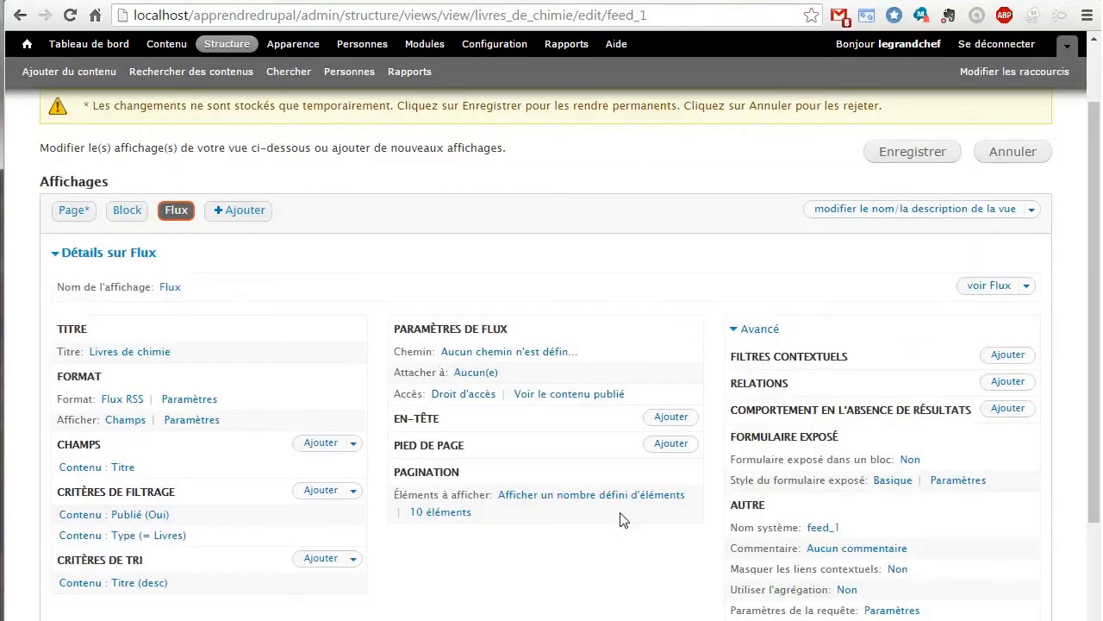
click(745, 329)
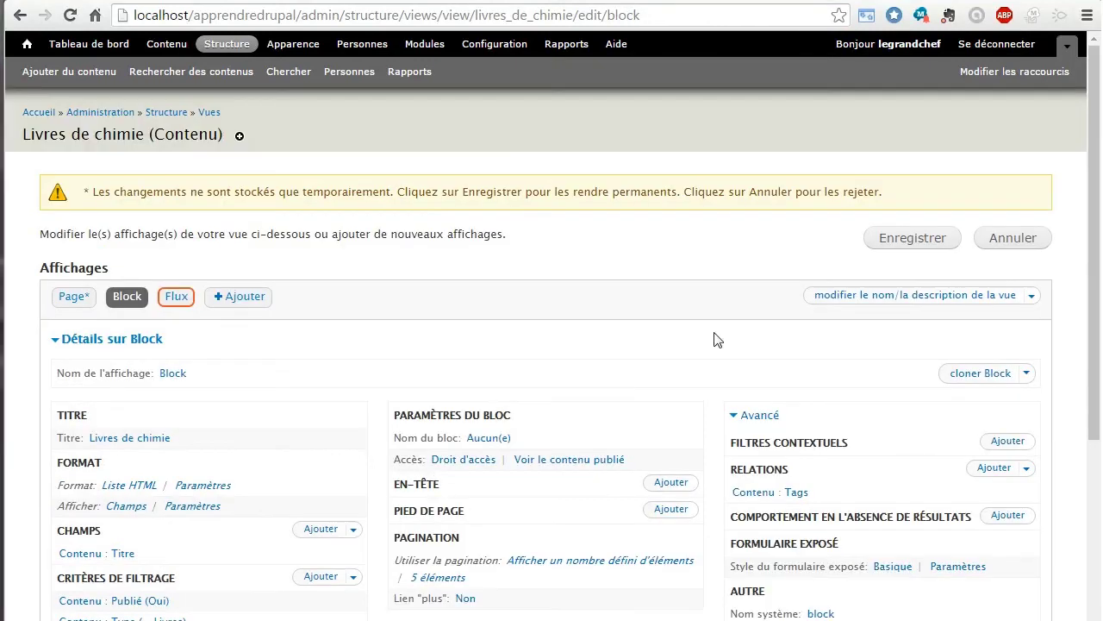
Place the Livres de chimie view block in the Première barre latérale region, save the blocks and return to the site's home page
click(221, 43)
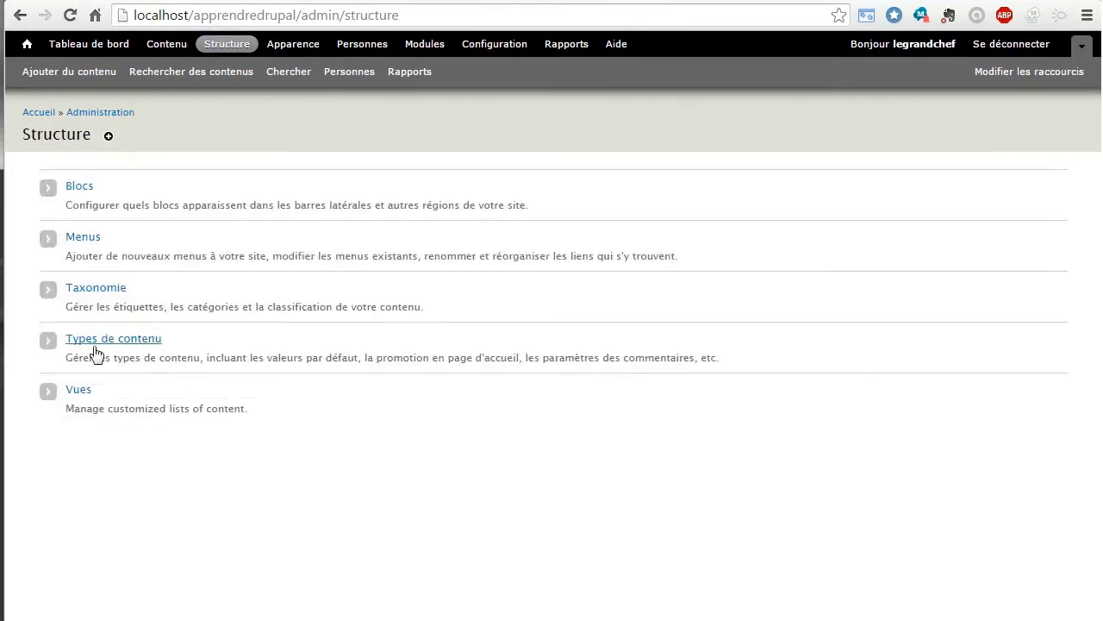
click(78, 186)
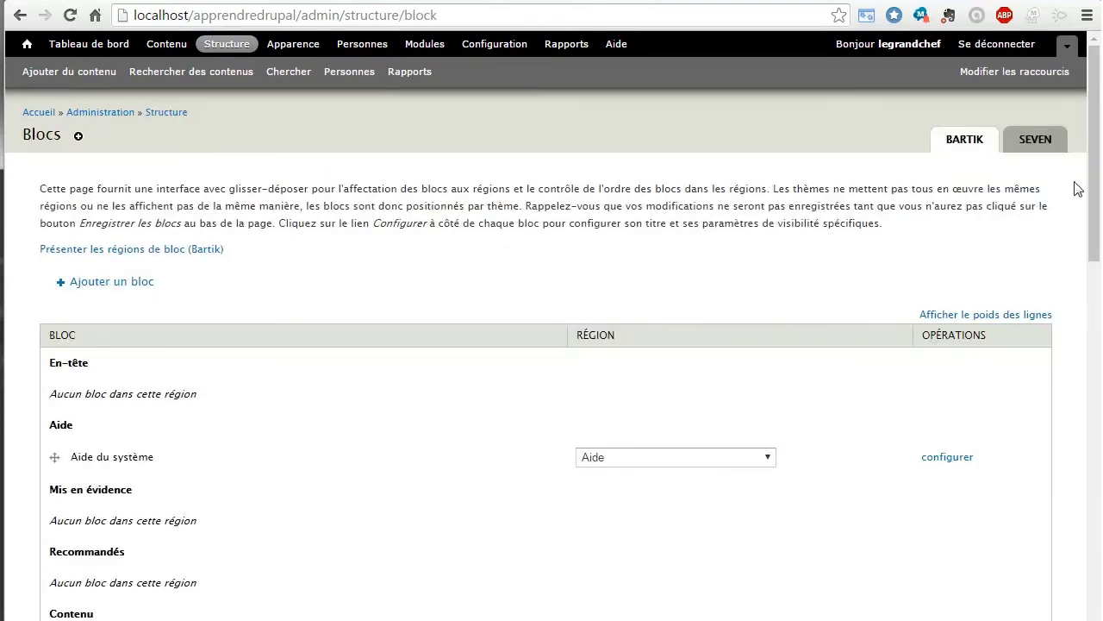
drag(1096, 172, 1093, 572)
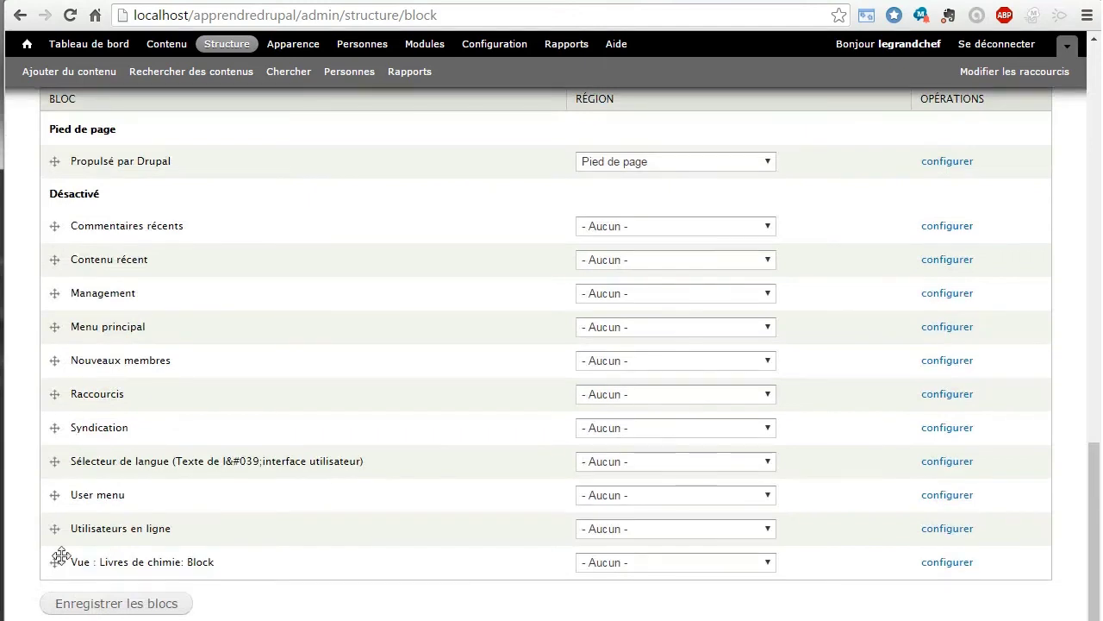
click(769, 562)
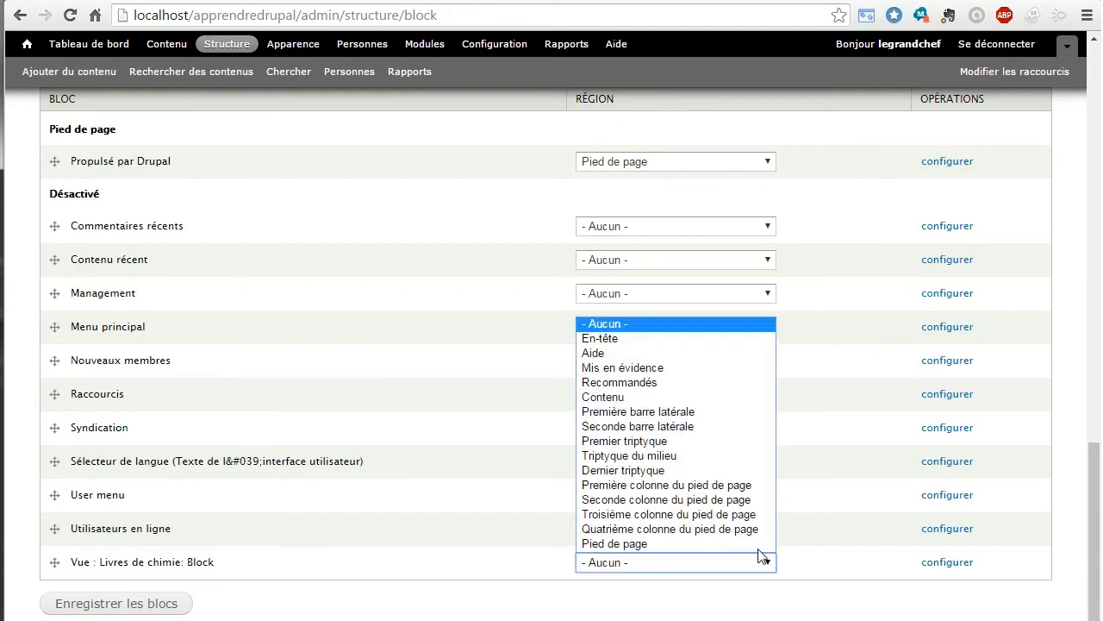
click(691, 412)
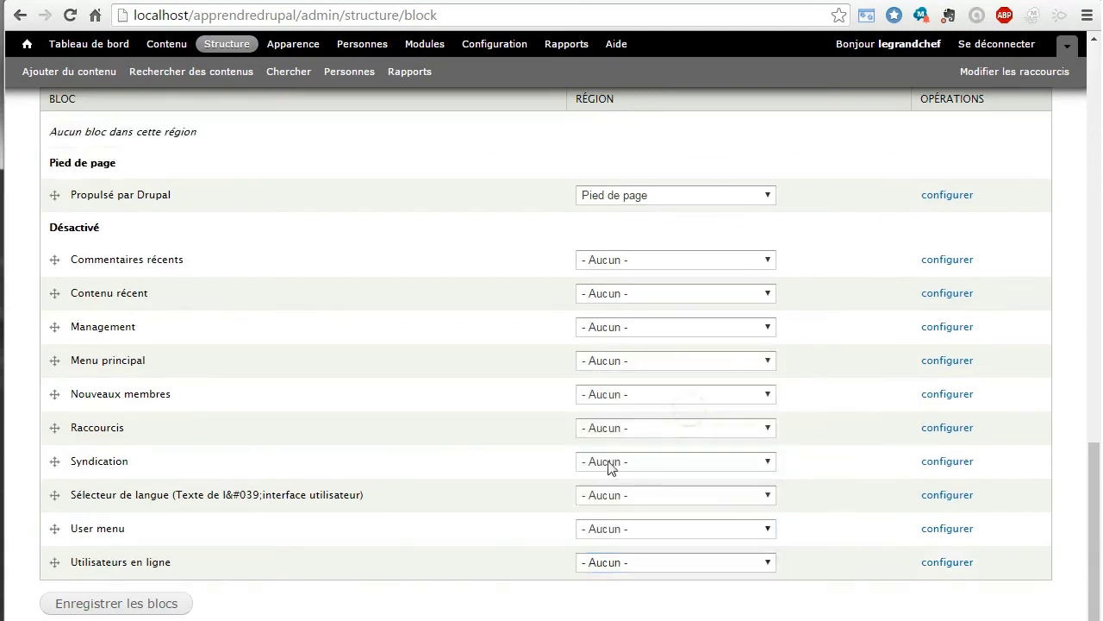
click(123, 606)
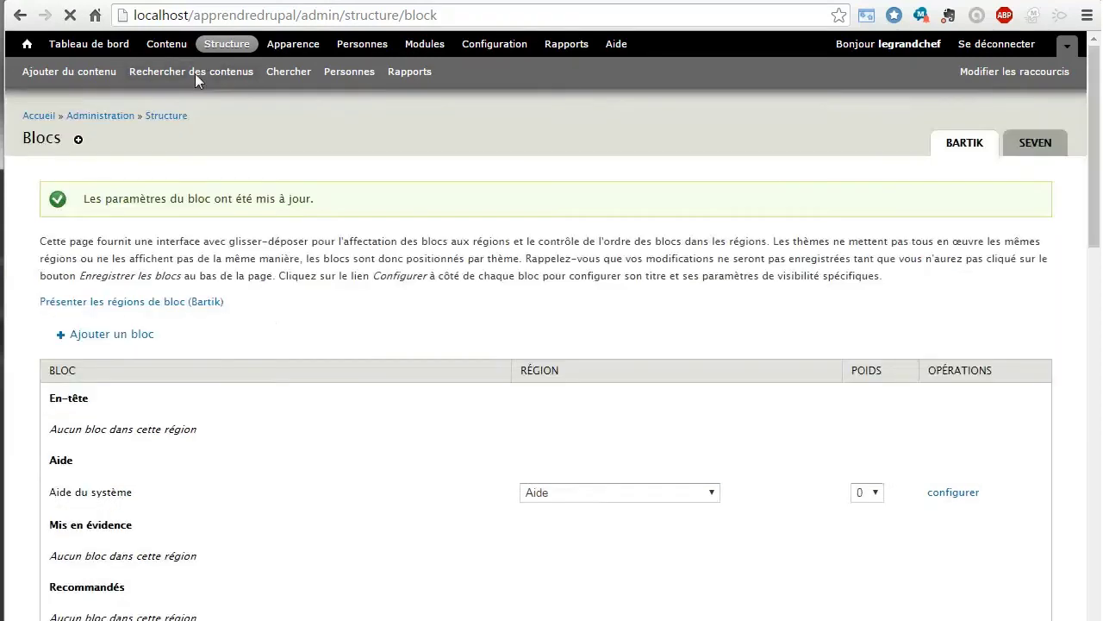
click(28, 48)
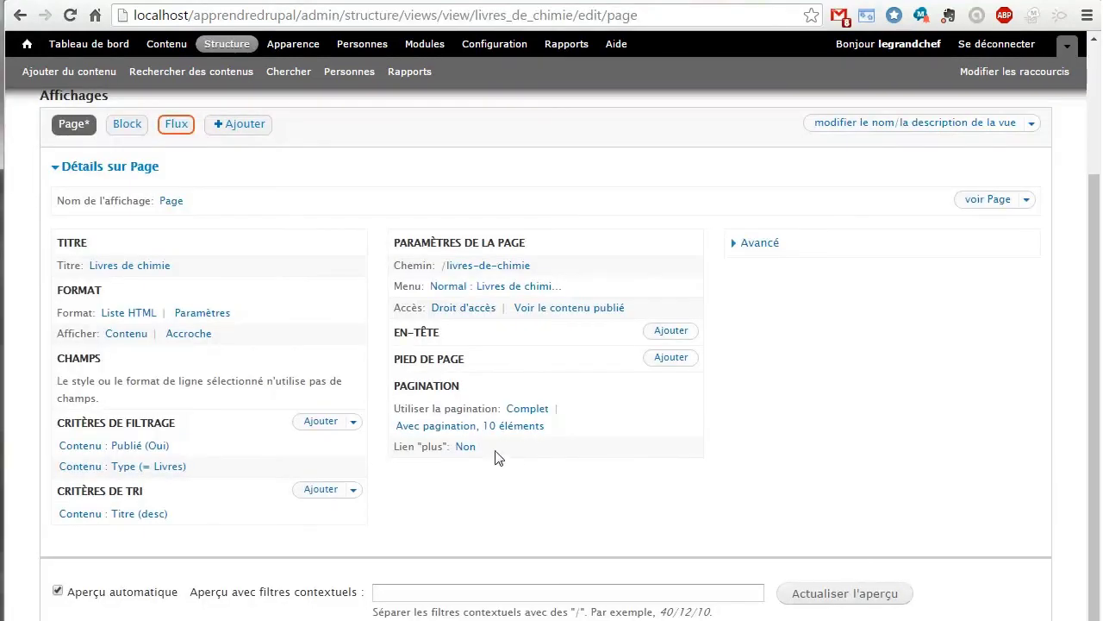
Expand the Block display's advanced settings and inspect the contextual filters that can be added
click(127, 126)
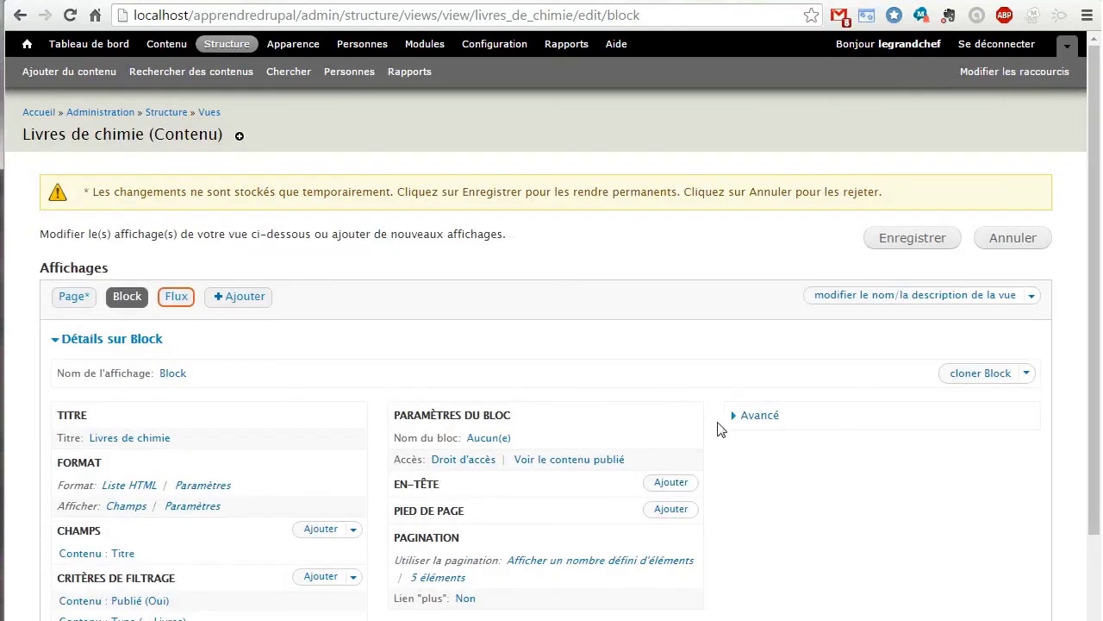
click(758, 415)
scroll(806, 460, down, 2)
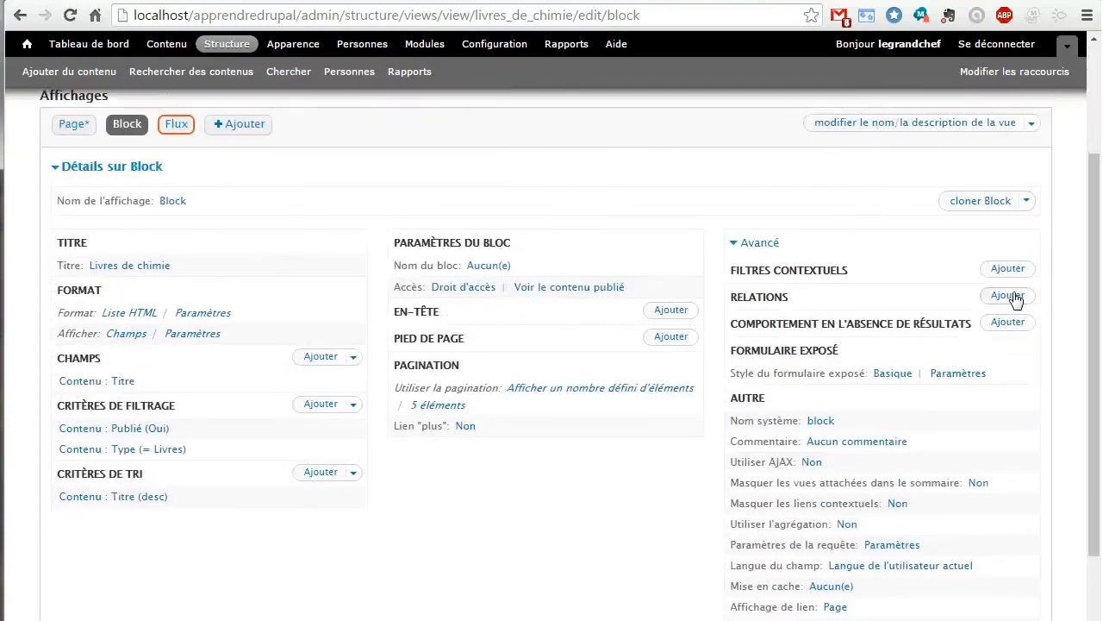
click(1009, 269)
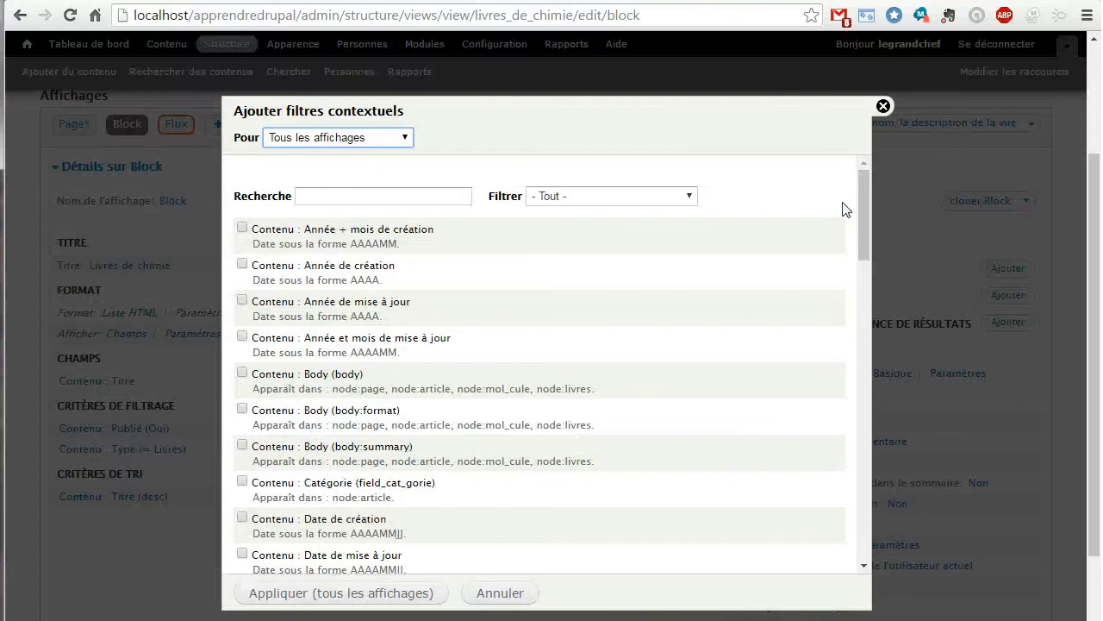
mouse_move(862, 187)
mouse_down()
mouse_move(872, 323)
mouse_move(860, 502)
mouse_move(848, 183)
mouse_up()
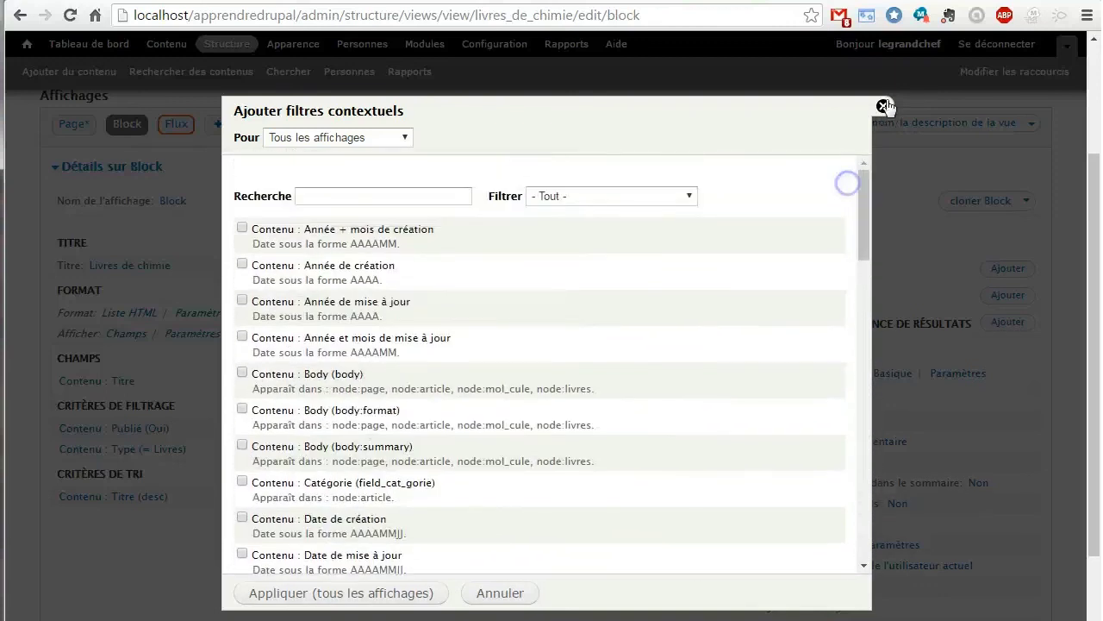